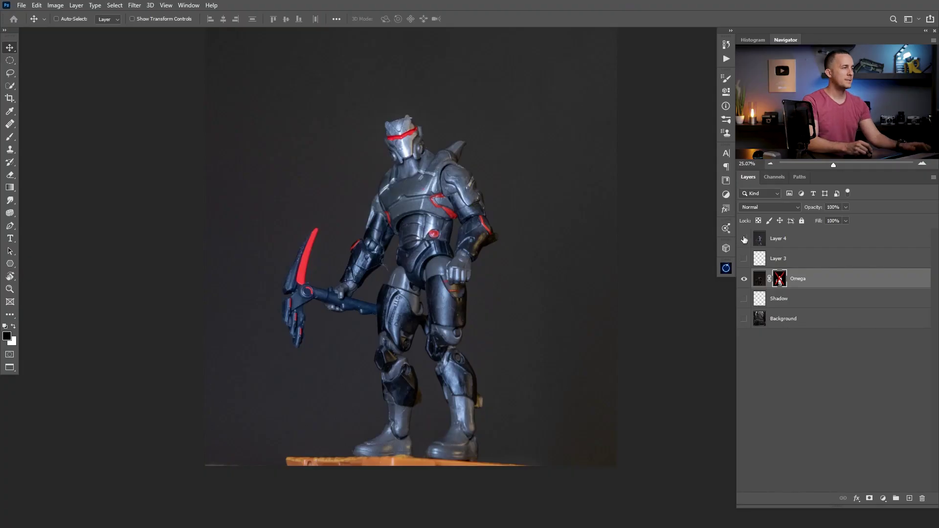
Isolate the masked Omega figure over the cave backdrop by hiding Layer 4, enabling Omega's mask and showing the Background layer
left_click(745, 239)
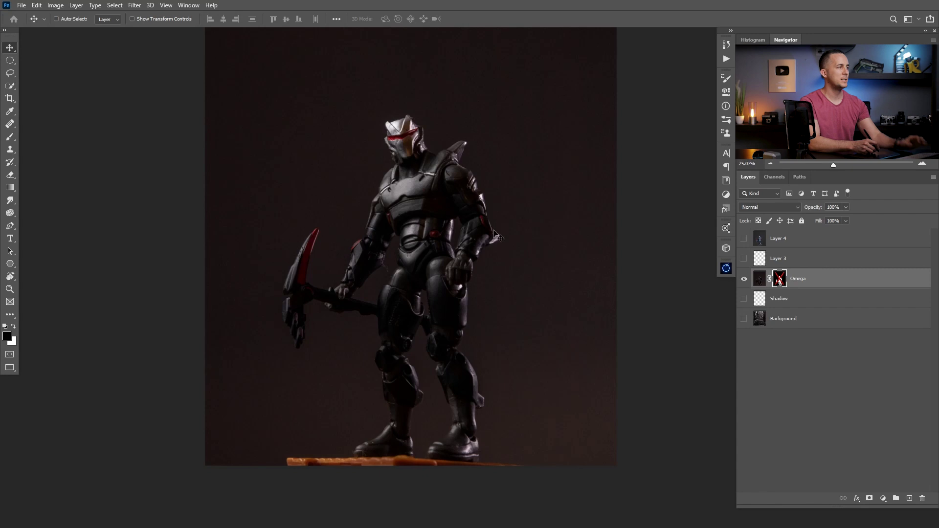
scroll(458, 245, "up", 2)
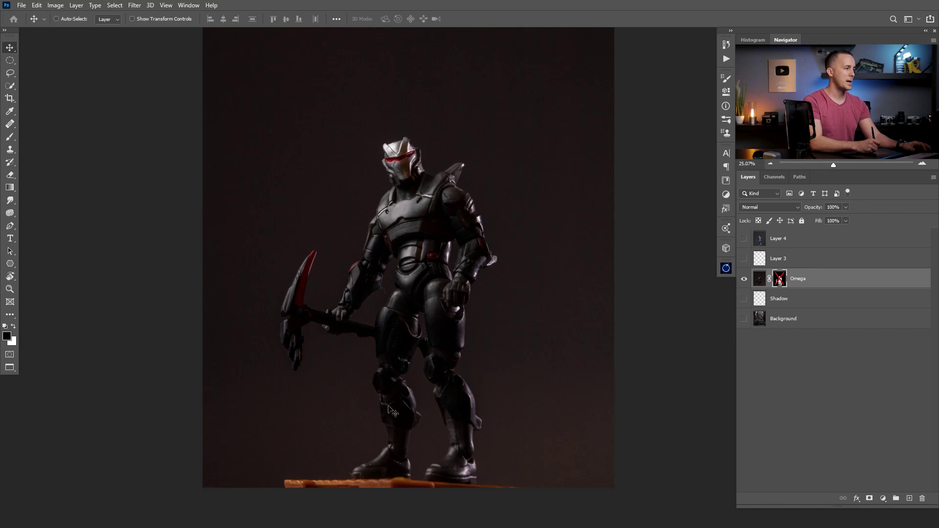
left_click(780, 279, "shift")
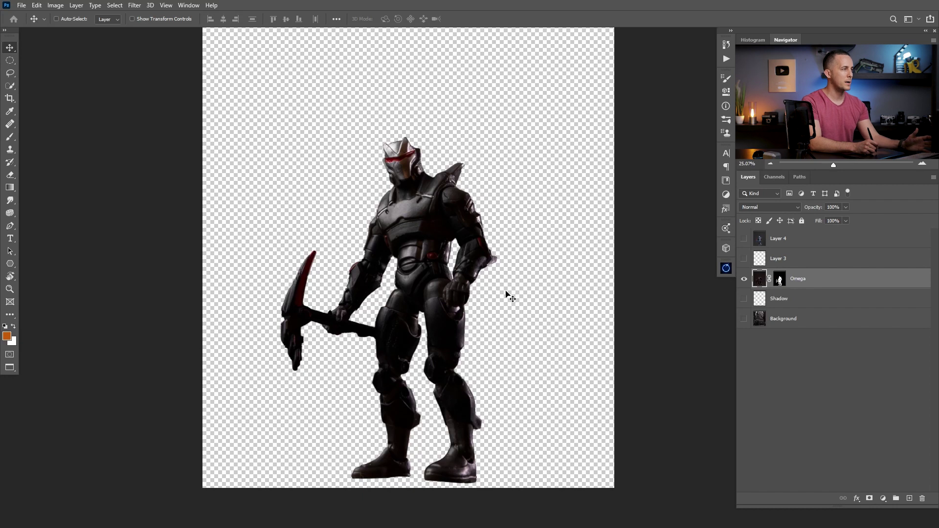
left_click(744, 319)
scroll(487, 283, "down", 2)
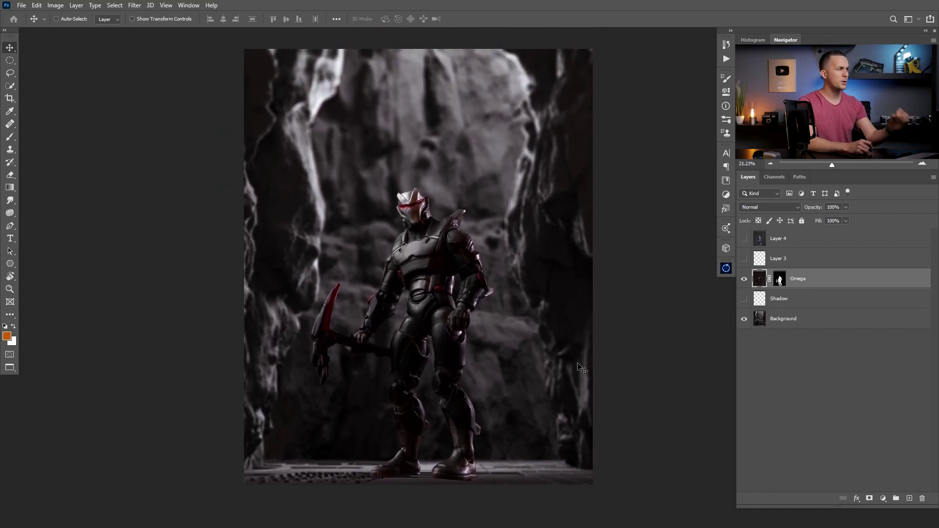
Compare the composite with the original figure photo on Layer 4 and examine the figure's lighting and details up close
left_click(744, 239)
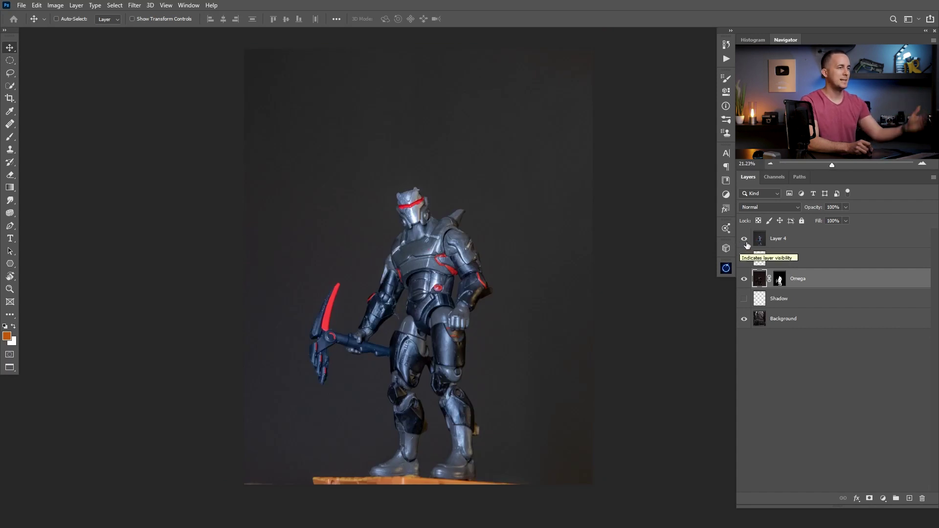
left_click(744, 240)
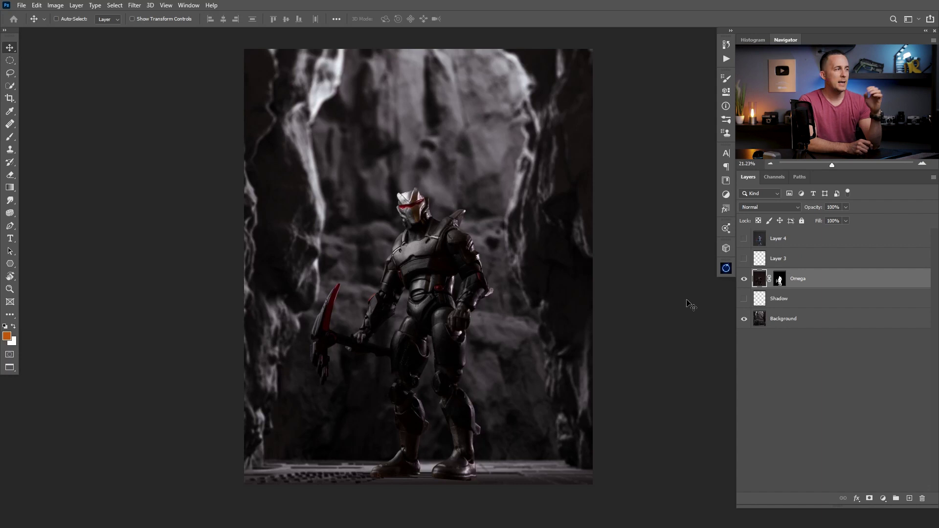
mouse_move(408, 212)
left_mouse_down()
mouse_move(437, 217)
mouse_move(411, 215)
left_mouse_up()
scroll(397, 215, "down", 5)
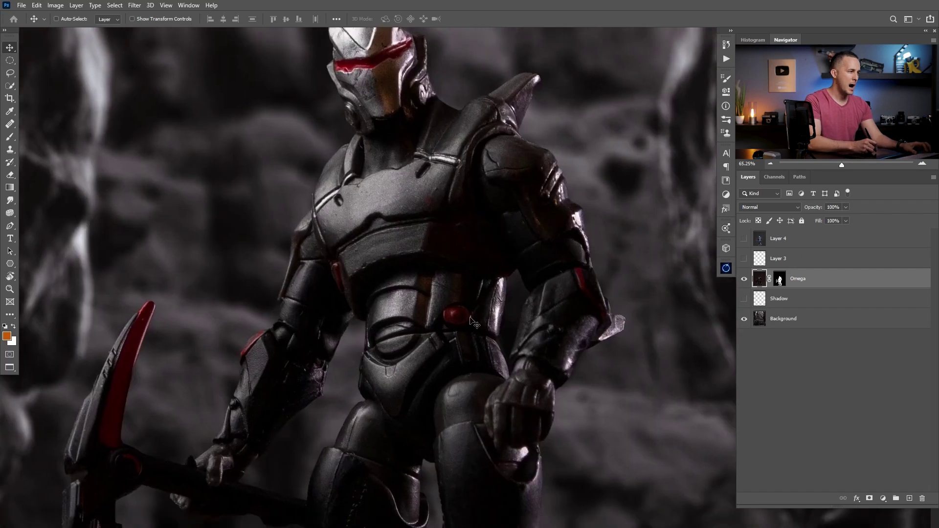
scroll(355, 259, "down", 3)
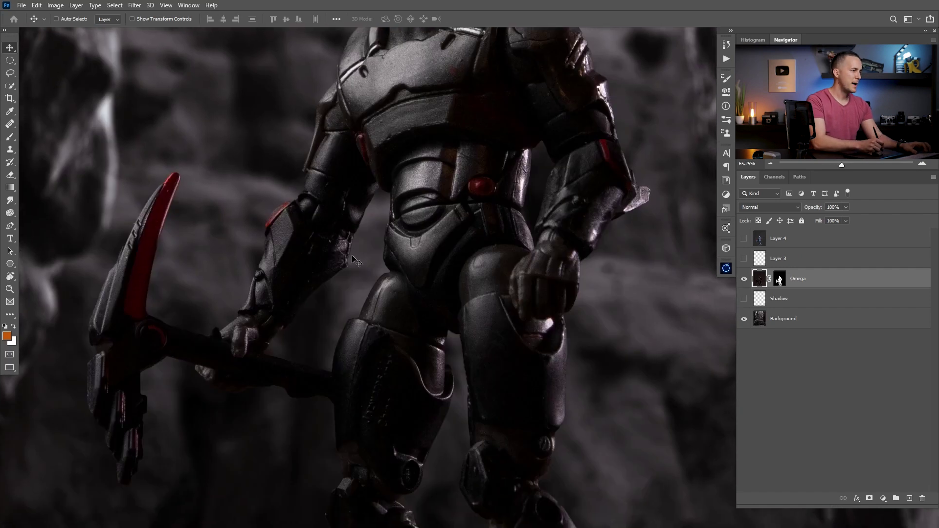
scroll(355, 259, "down", 5)
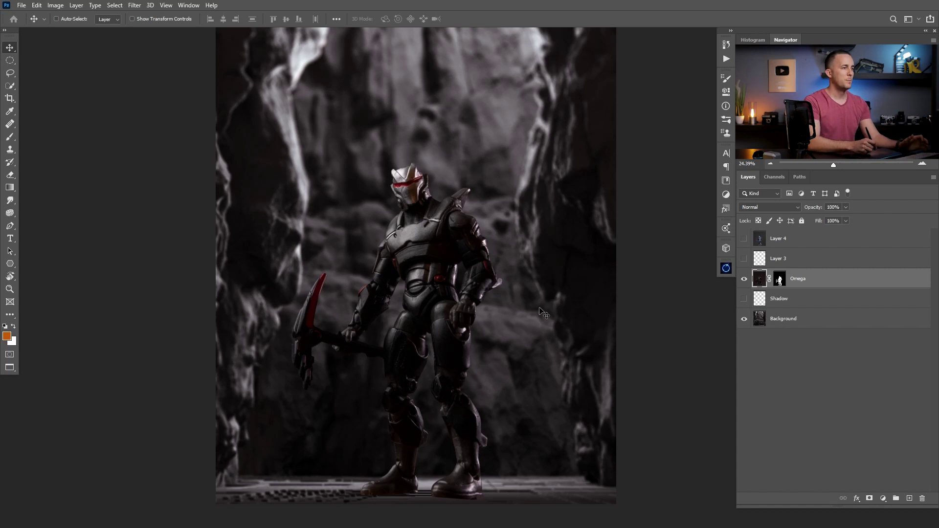
left_click_drag(443, 252, 436, 270)
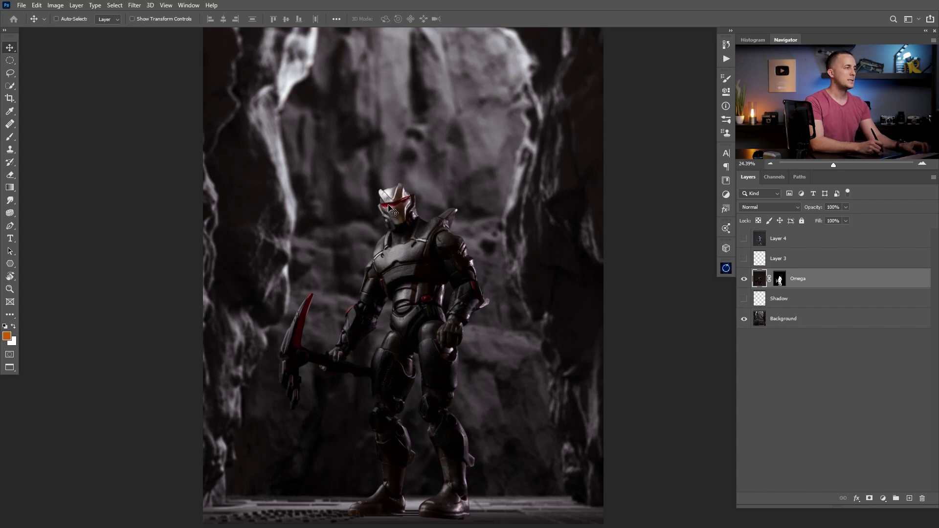
scroll(389, 206, "up", 5)
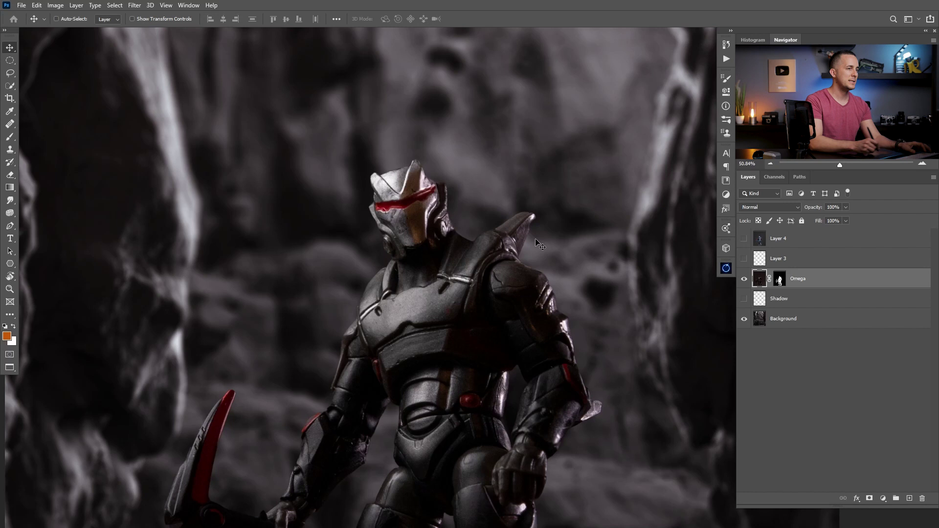
Paint the helmet's visor white with the Brush on a new layer above Omega, and discard that layer
left_click(910, 499)
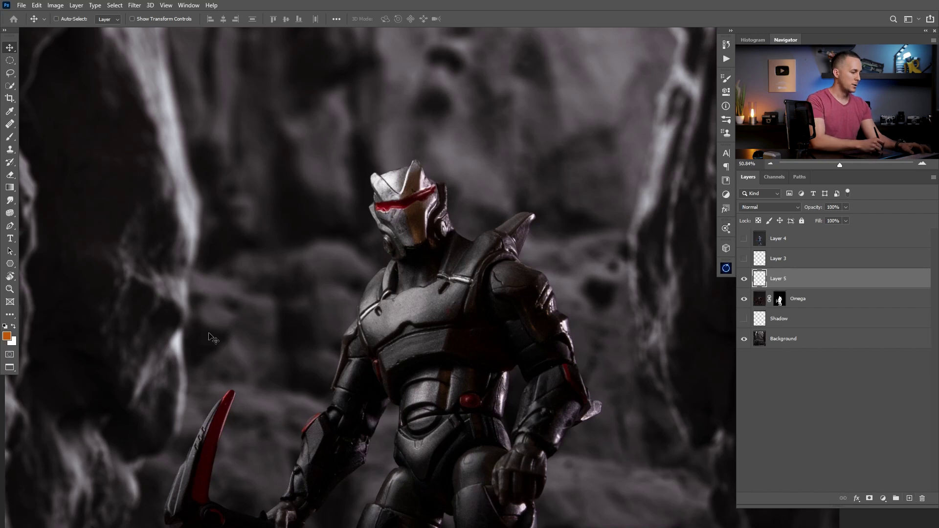
key("d")
key("x")
scroll(430, 219, "up", 1)
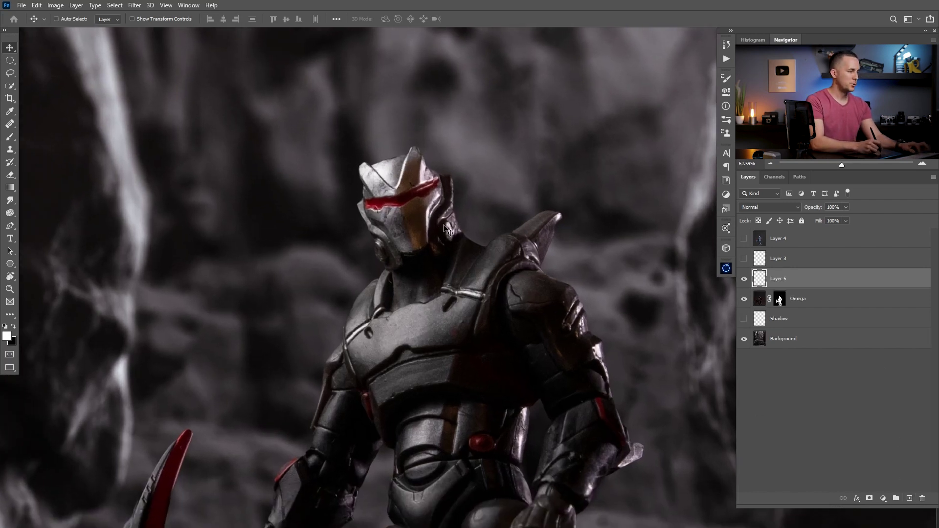
key("b")
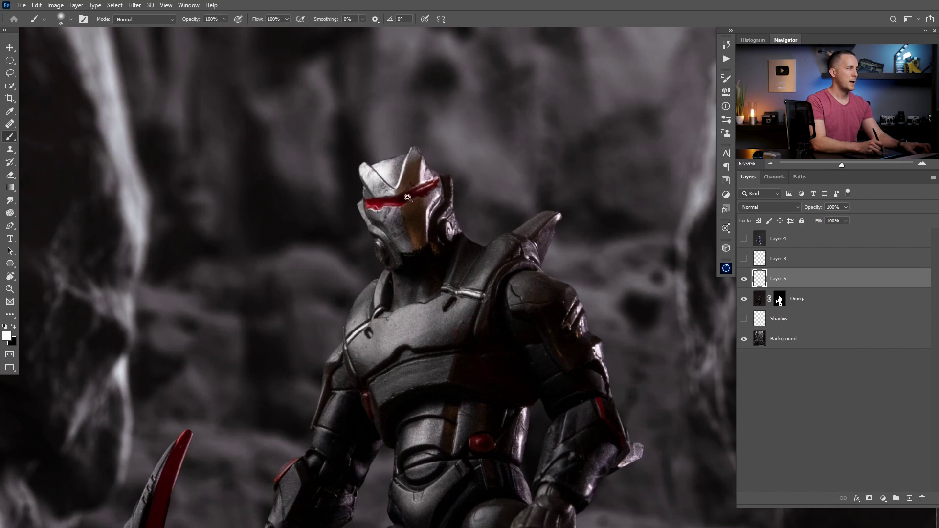
scroll(407, 192, "up", 2)
mouse_move(446, 179)
left_mouse_down()
mouse_move(351, 209)
mouse_move(401, 209)
mouse_move(451, 178)
mouse_move(397, 202)
mouse_move(354, 204)
left_mouse_up()
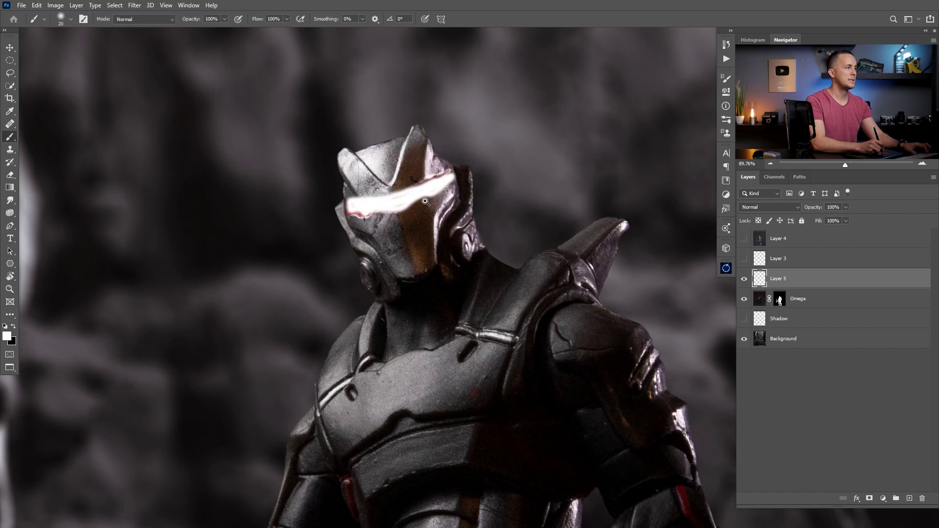
key("ctrl+0")
left_click_drag(765, 283, 922, 498)
Show the prepared white highlights on Layer 3 and the Shadow layer, make Layer 3 active, and check the shadow under the feet
left_click(744, 258)
mouse_move(428, 377)
left_mouse_down()
mouse_move(400, 264)
mouse_move(419, 309)
left_mouse_up()
scroll(423, 285, "down", 3)
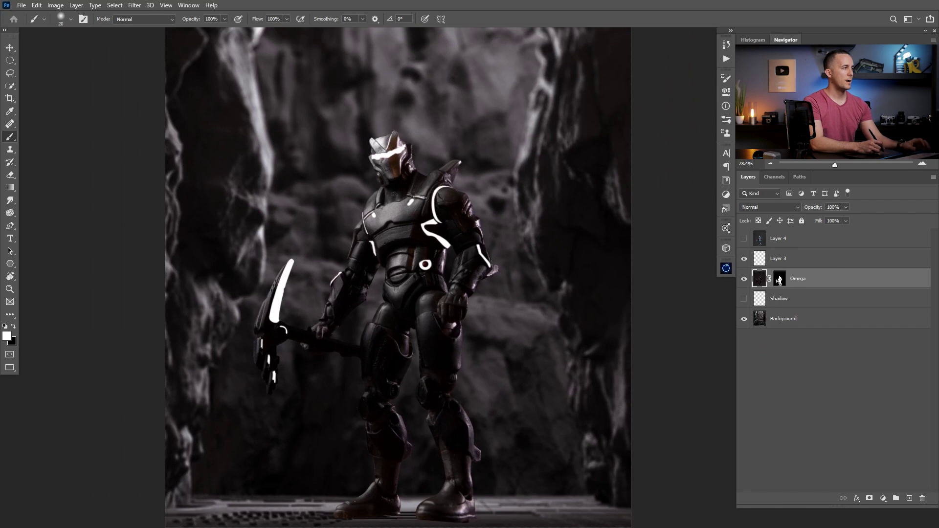
left_click_drag(453, 210, 444, 224)
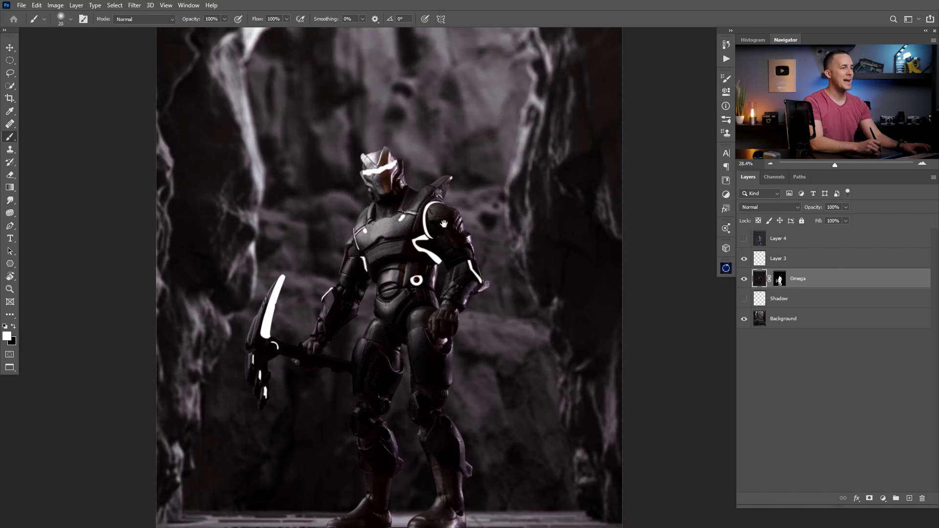
left_click(764, 264)
scroll(511, 279, "down", 2)
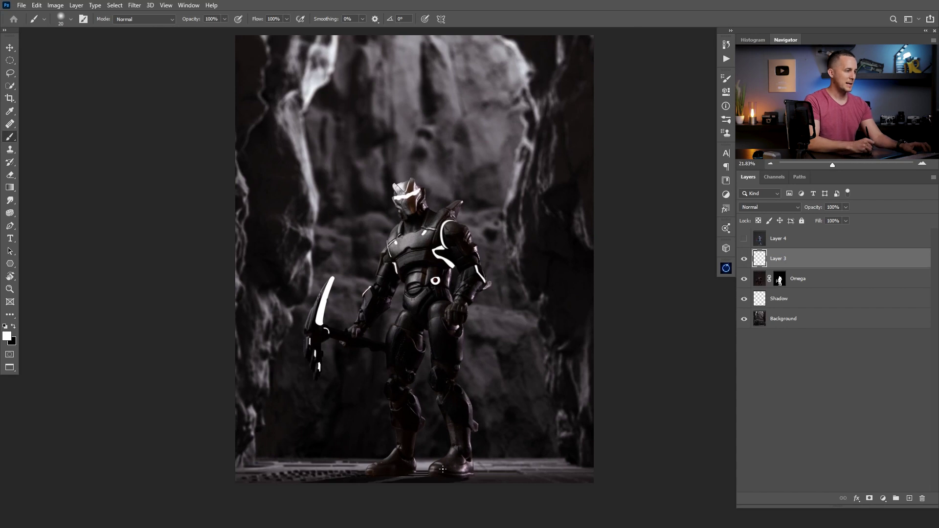
scroll(443, 470, "up", 8)
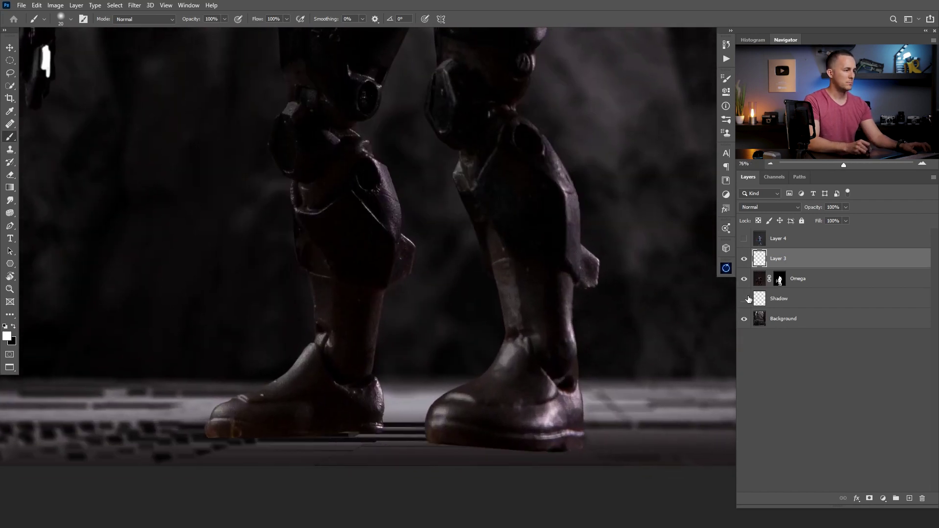
scroll(470, 384, "down", 8)
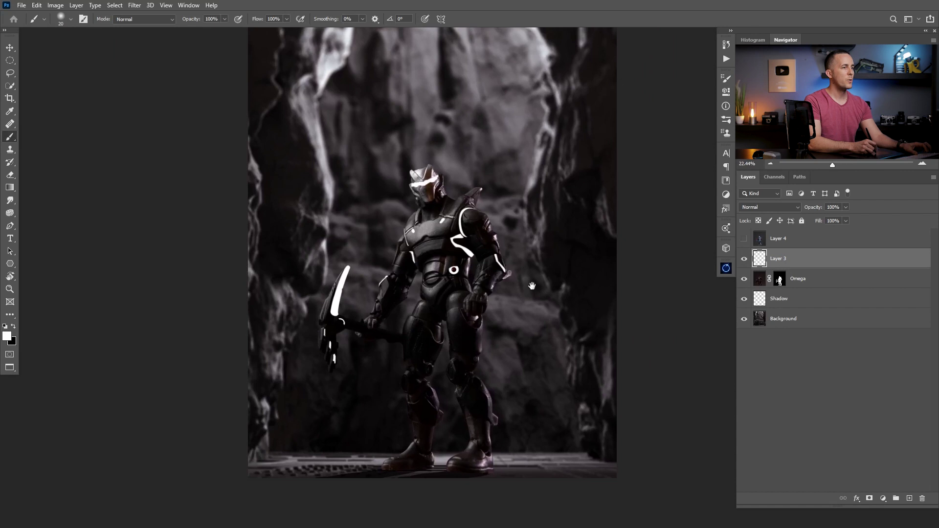
Generate a Diffuse glow for the composite with the Oniric plugin
left_click(727, 268)
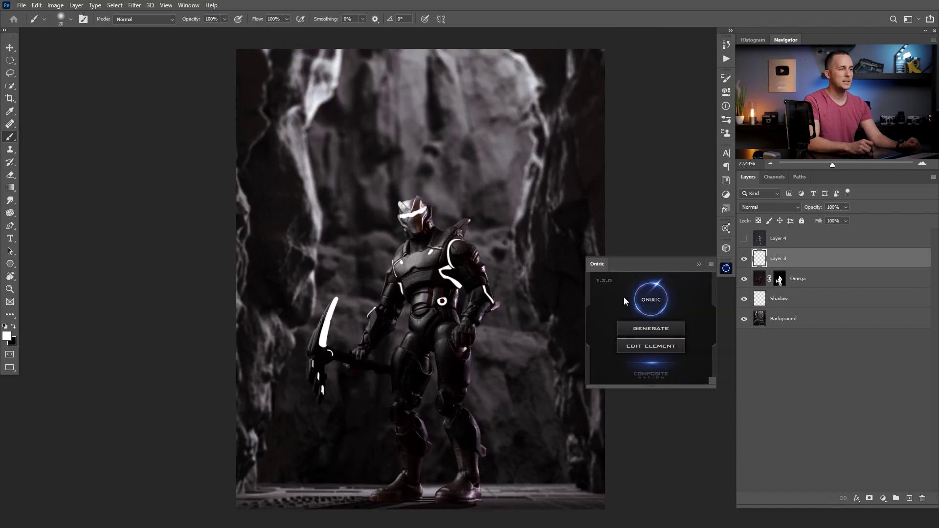
left_click(652, 329)
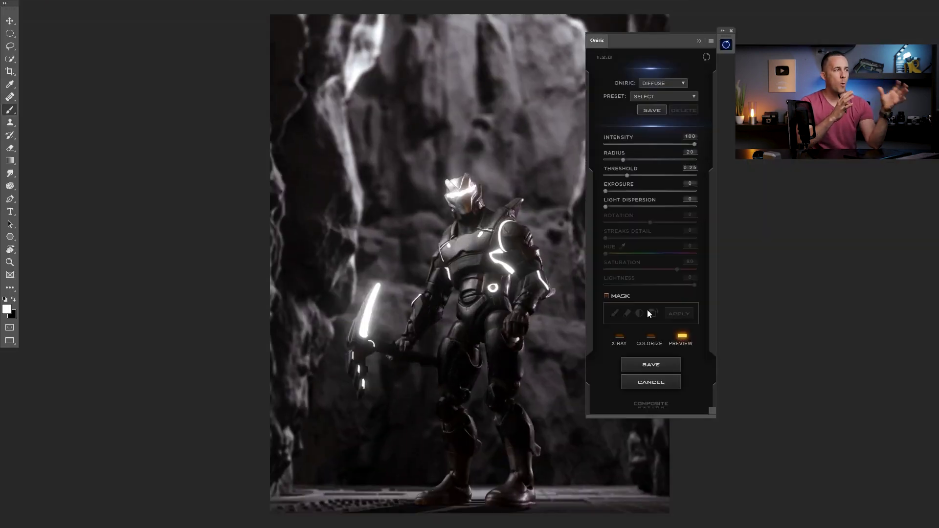
left_click_drag(592, 204, 552, 182)
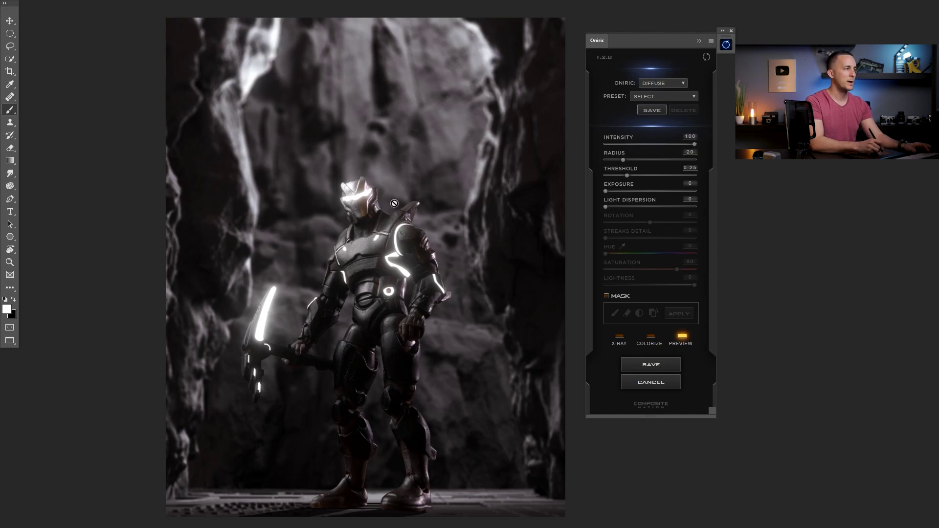
Try smaller and larger glow radii and set the Diffuse radius to 13.7
left_click_drag(624, 163, 610, 163)
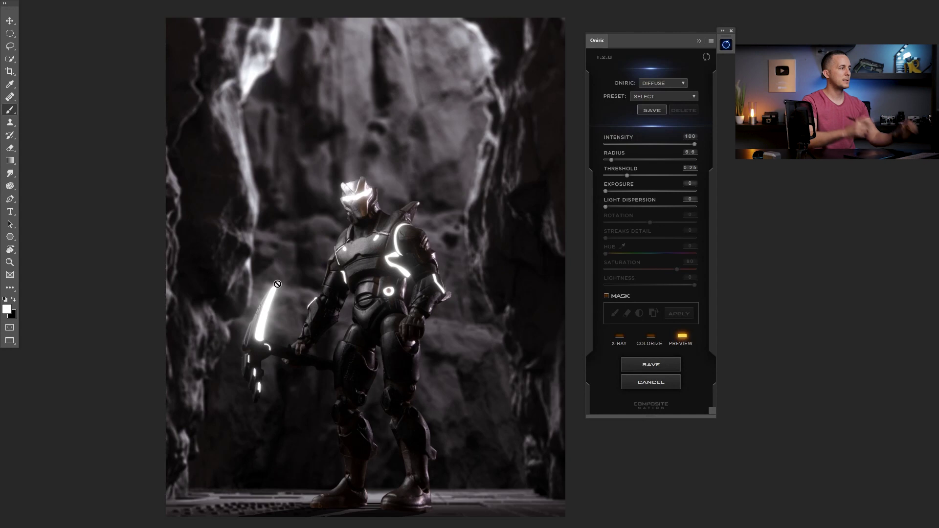
left_click(669, 162)
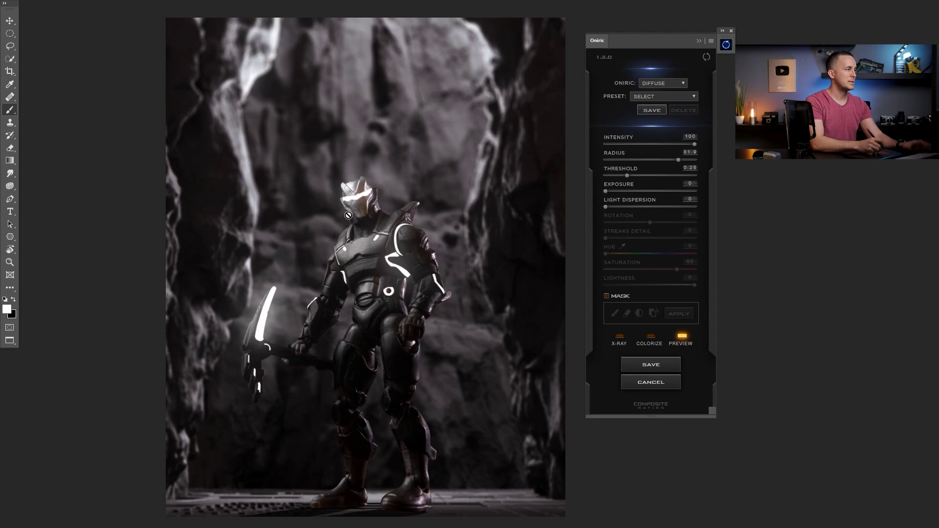
left_click(617, 161)
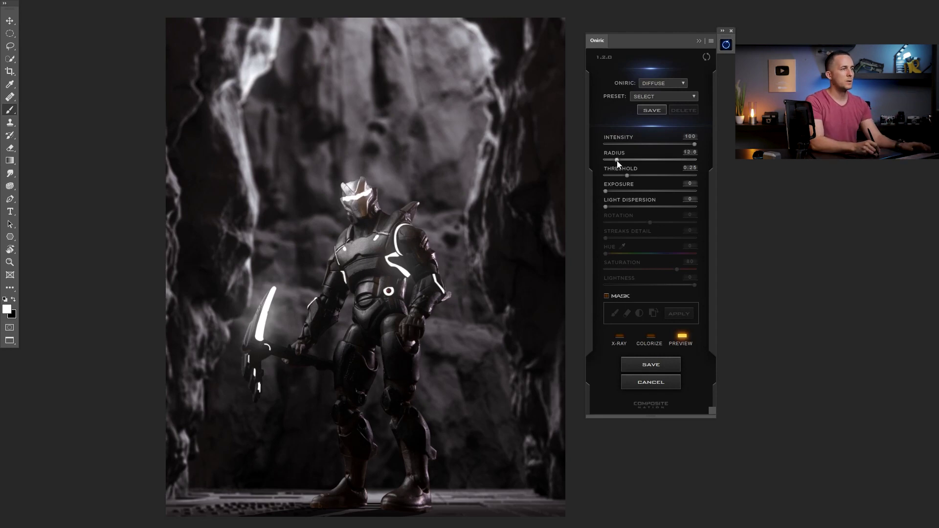
left_click_drag(620, 163, 618, 166)
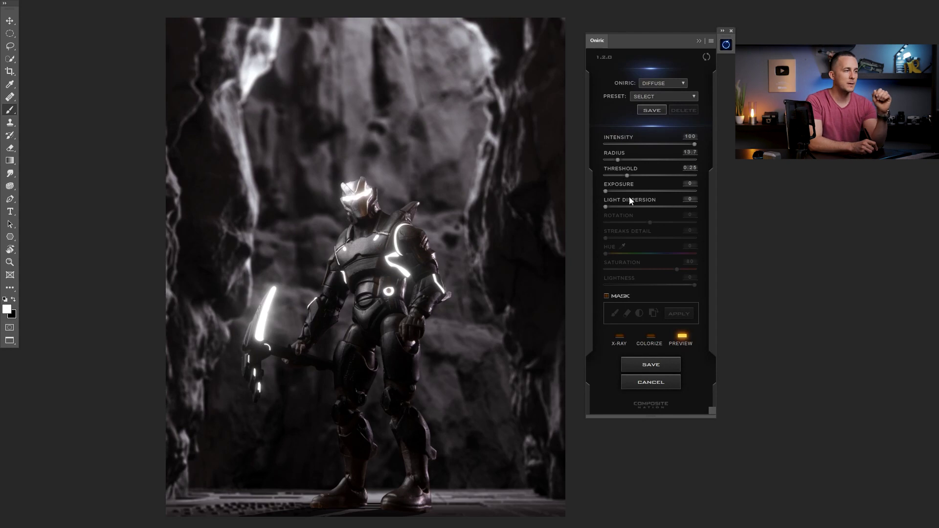
Use the X-Ray view to judge which areas glow while trying lower and higher thresholds, up to 0.59
left_click(620, 346)
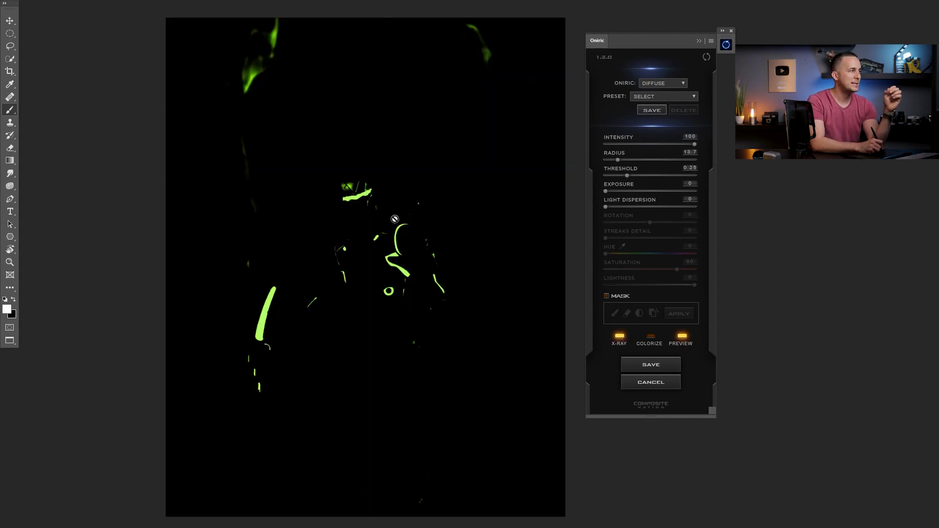
left_click_drag(629, 174, 616, 179)
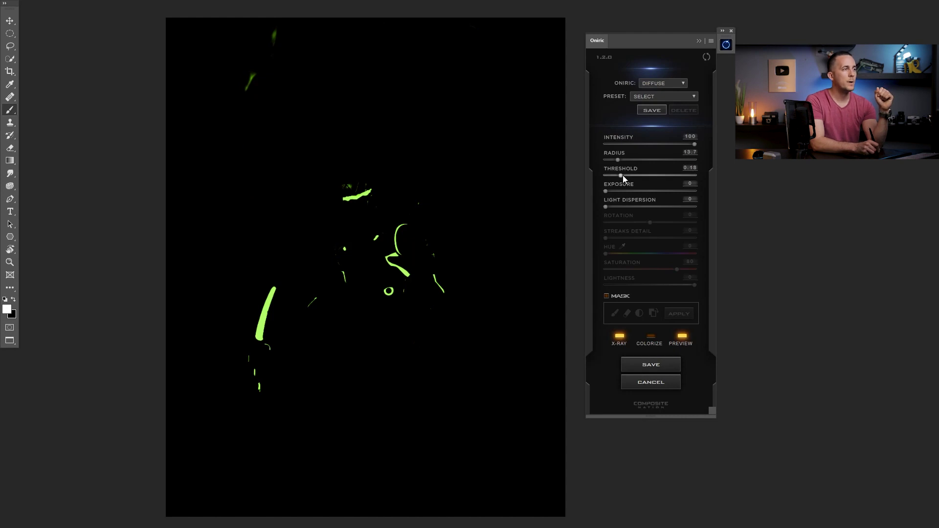
left_click_drag(645, 181, 656, 178)
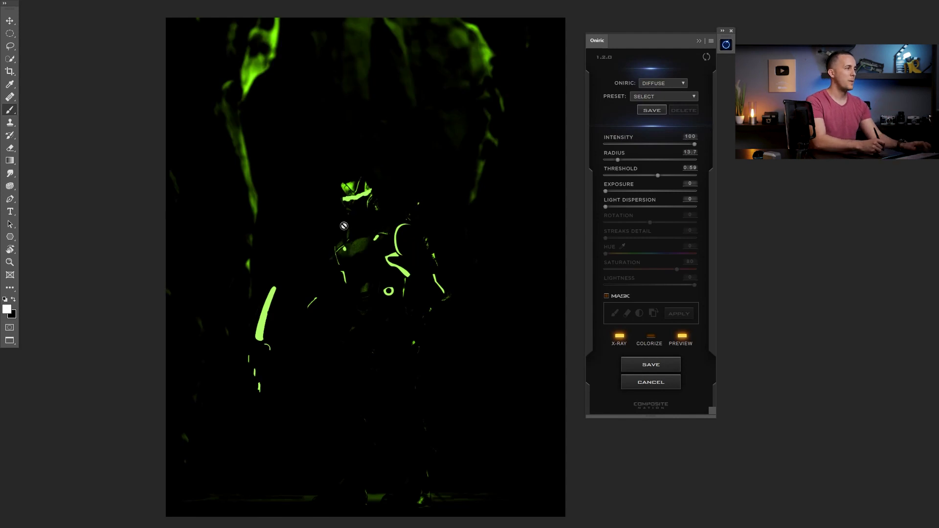
left_click(621, 339)
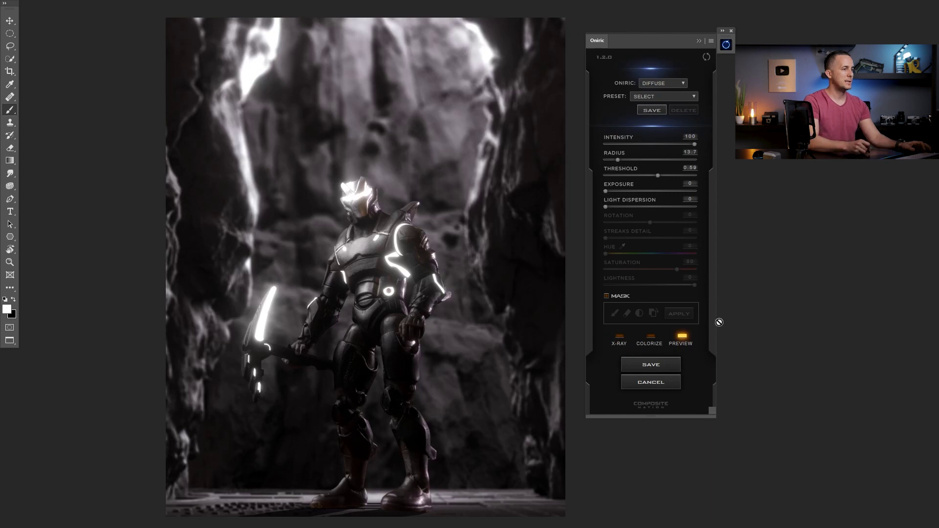
Compare the image with and without the glow preview
left_click(686, 342)
left_click(687, 341)
left_click(686, 341)
left_click(686, 342)
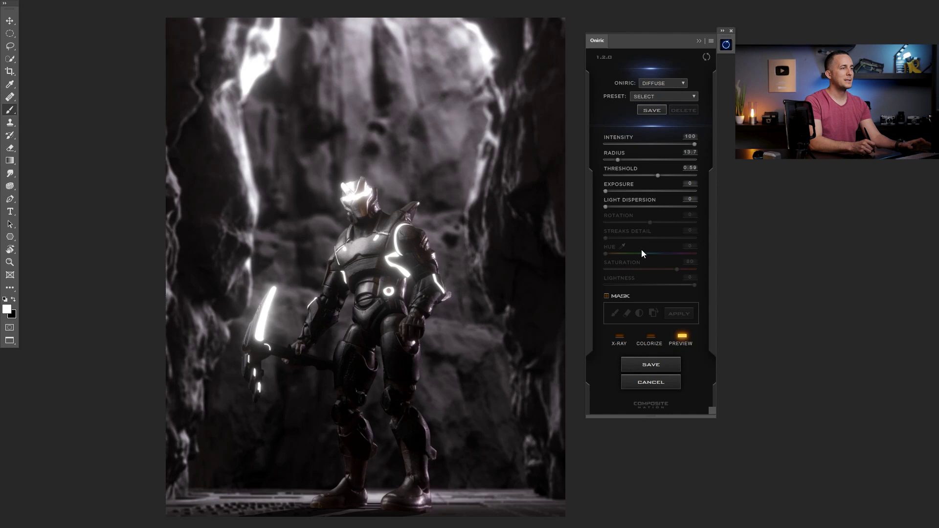
Colorize the glow and set its threshold to 0.12, checking the glowing areas in the X-Ray view
left_click(661, 369)
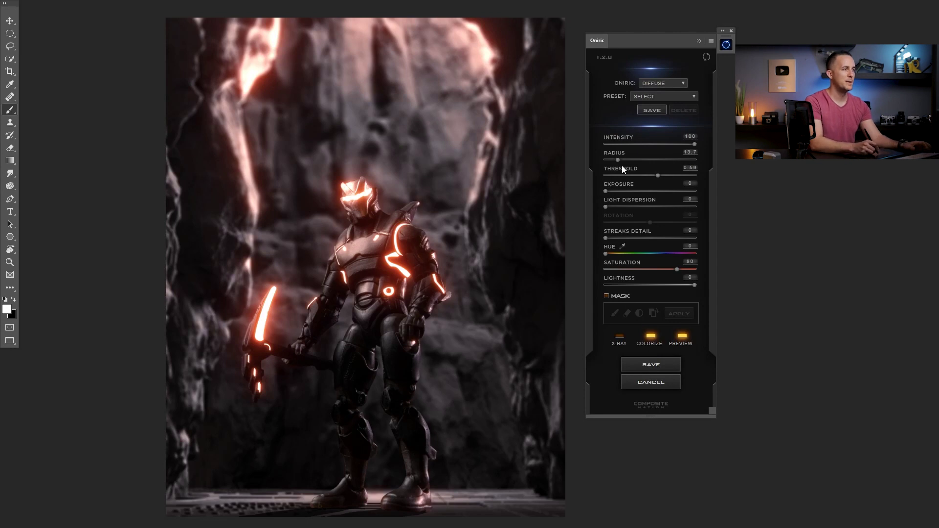
left_click(619, 337)
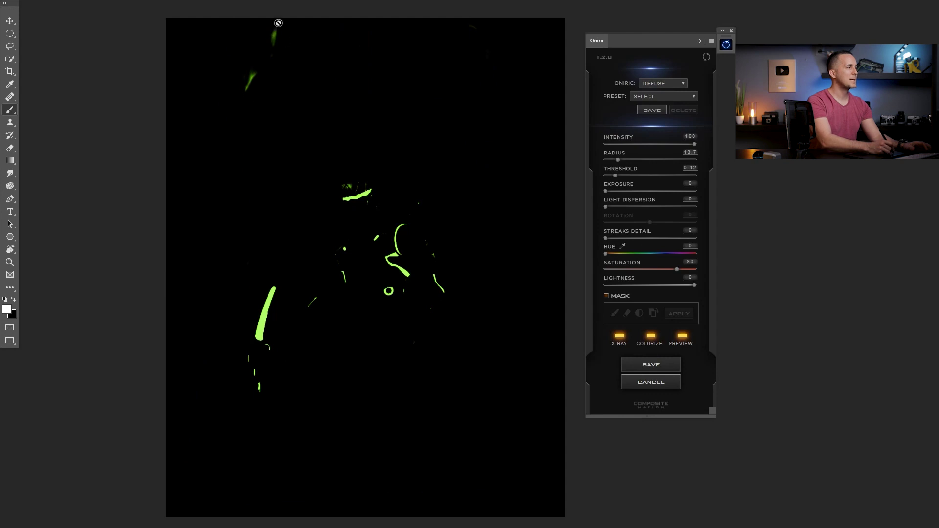
left_click(620, 342)
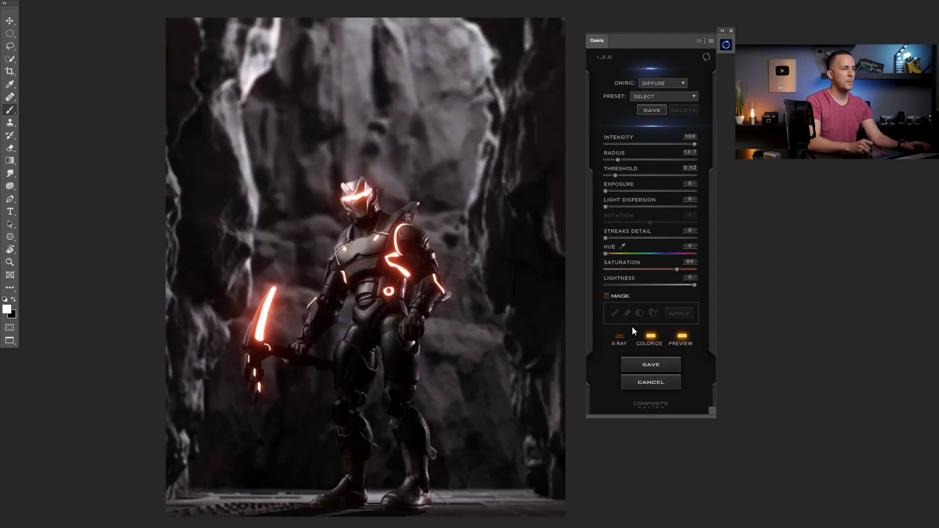
Enable the glow mask and paint it with a larger brush over the bright rock highlights near the top and the shoulder tip
left_click(619, 297)
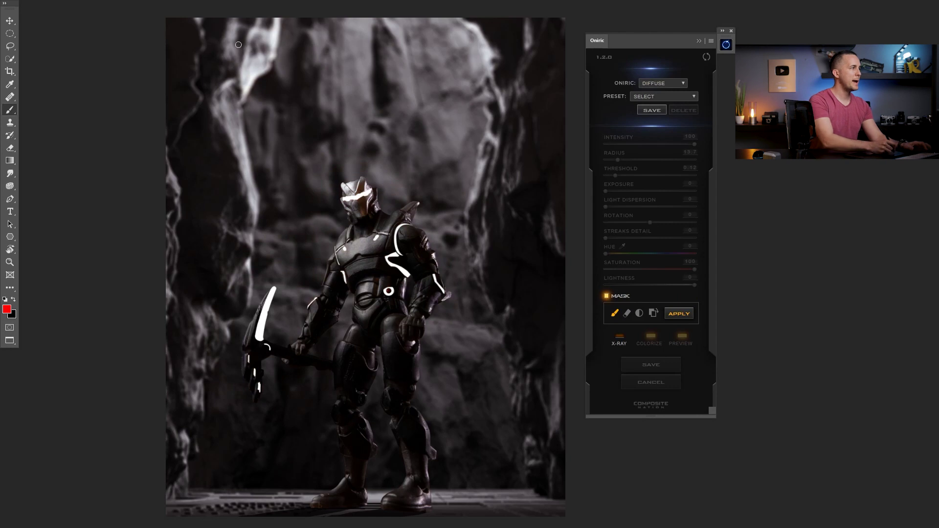
key("bracketright")
key("bracketright")
key("bracketright")
key("bracketright")
key("bracketright")
mouse_move(264, 62)
left_mouse_down()
mouse_move(277, 34)
mouse_move(250, 68)
mouse_move(255, 196)
left_mouse_up()
left_click_drag(230, 32, 213, 35)
mouse_move(491, 63)
left_mouse_down()
mouse_move(495, 32)
mouse_move(488, 114)
mouse_move(524, 73)
mouse_move(512, 36)
mouse_move(282, 24)
left_mouse_up()
left_click_drag(419, 201, 419, 199)
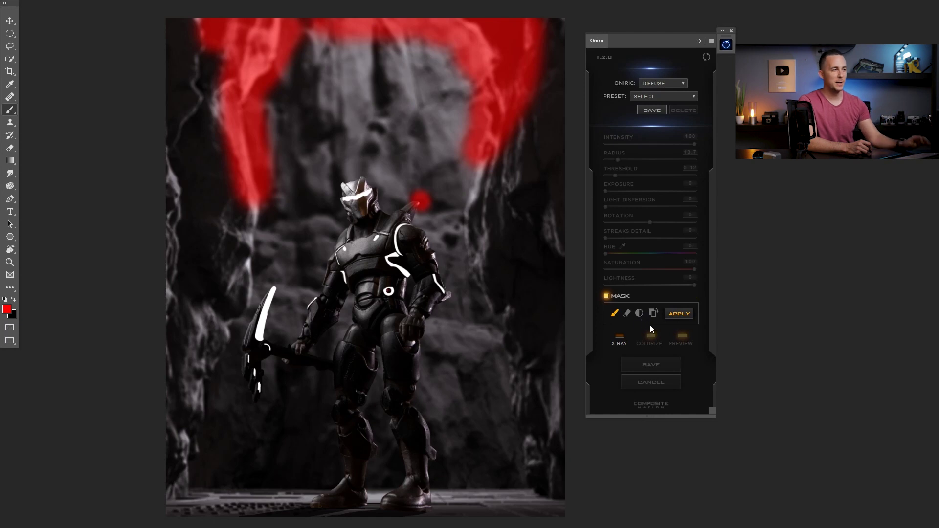
Invert and apply the painted mask, checking the remaining glow areas in the X-Ray view
left_click(640, 316)
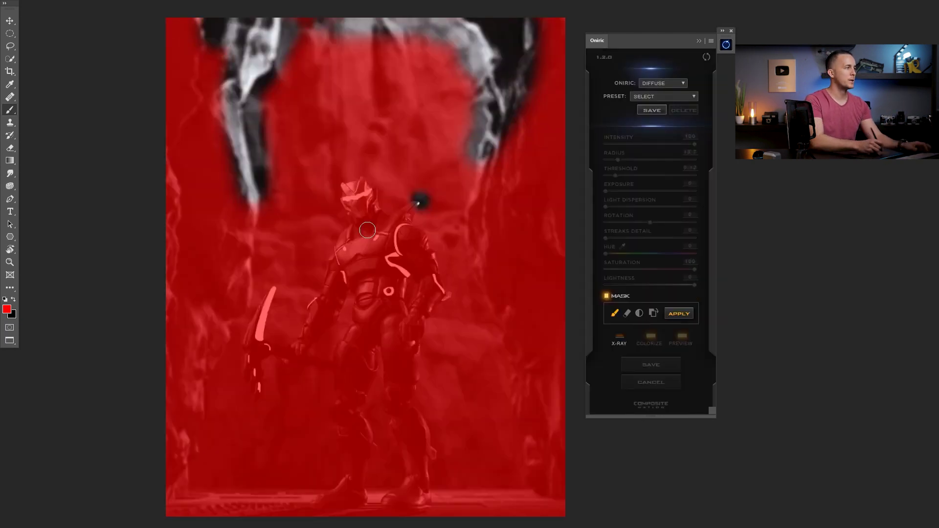
left_click(688, 317)
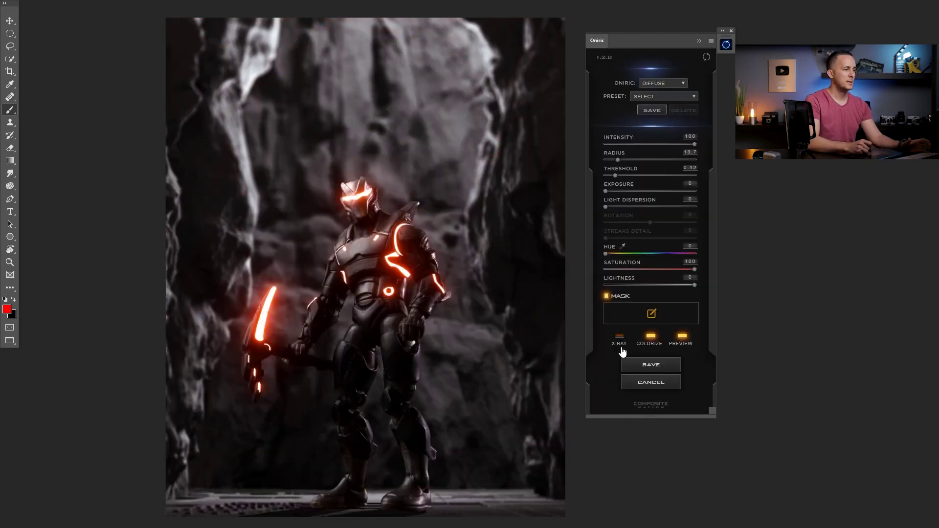
left_click(620, 338)
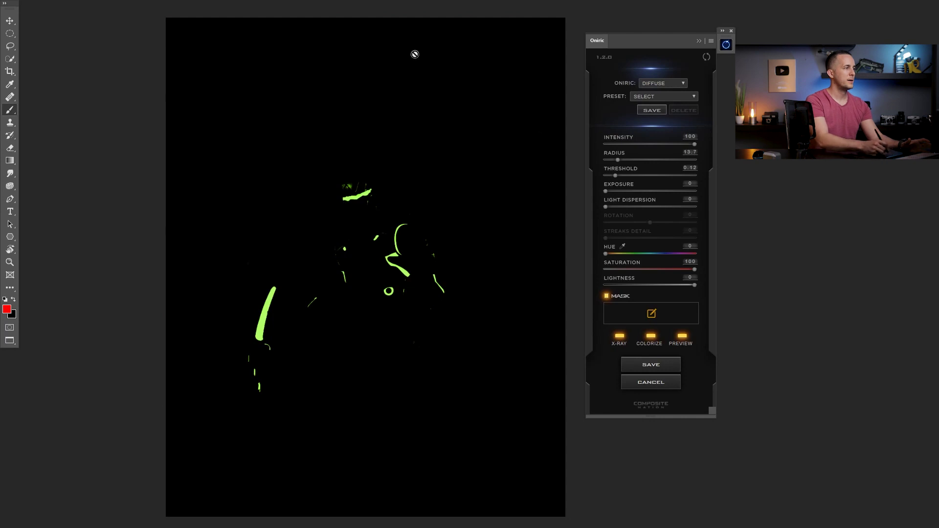
left_click(620, 339)
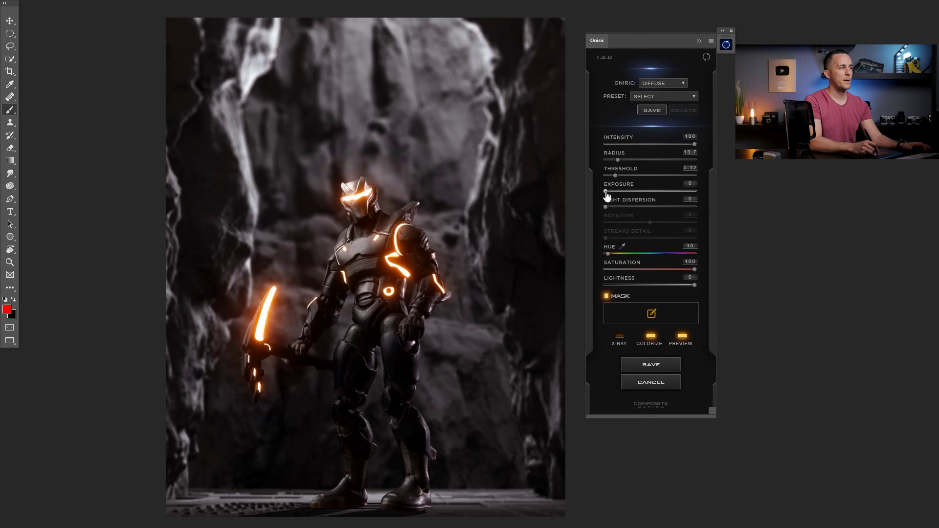
Try a higher glow exposure of about 105 and switch the effect type from Diffuse to Streaks
left_click_drag(607, 191, 636, 192)
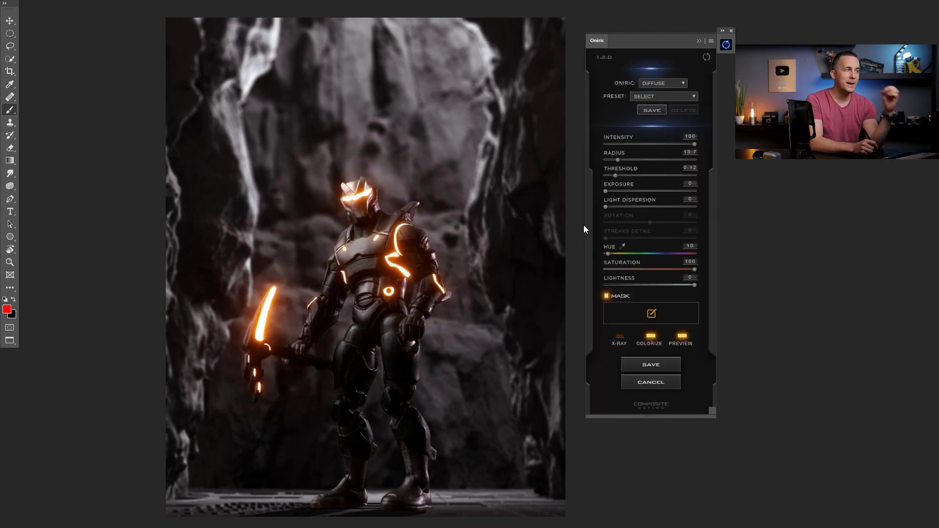
left_click(683, 83)
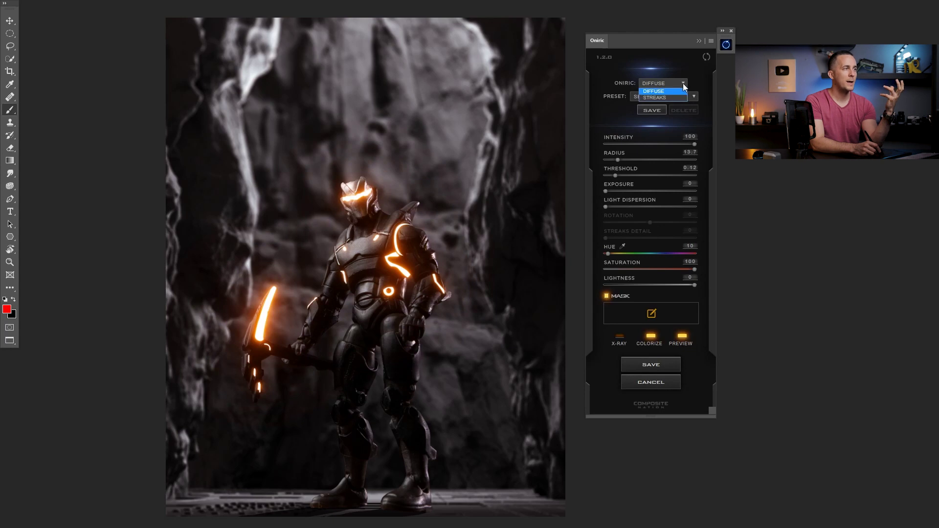
left_click(661, 98)
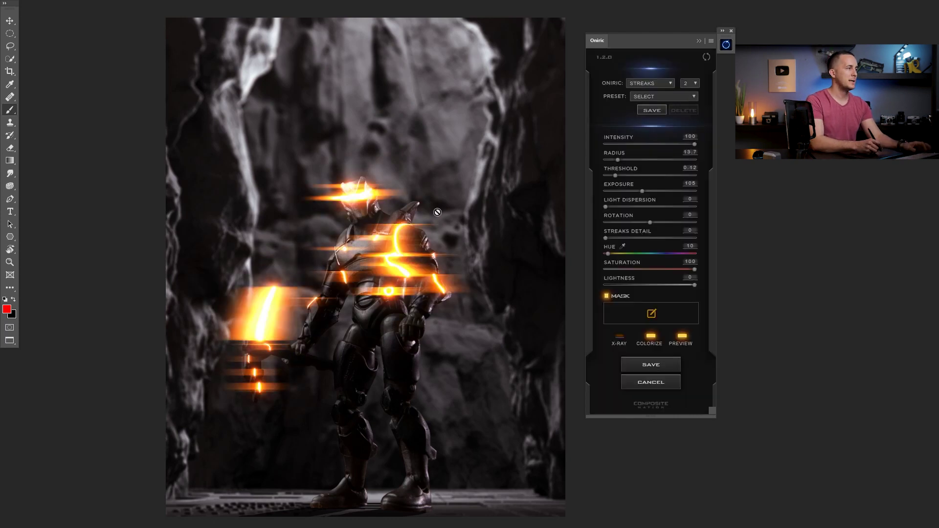
left_click(666, 83)
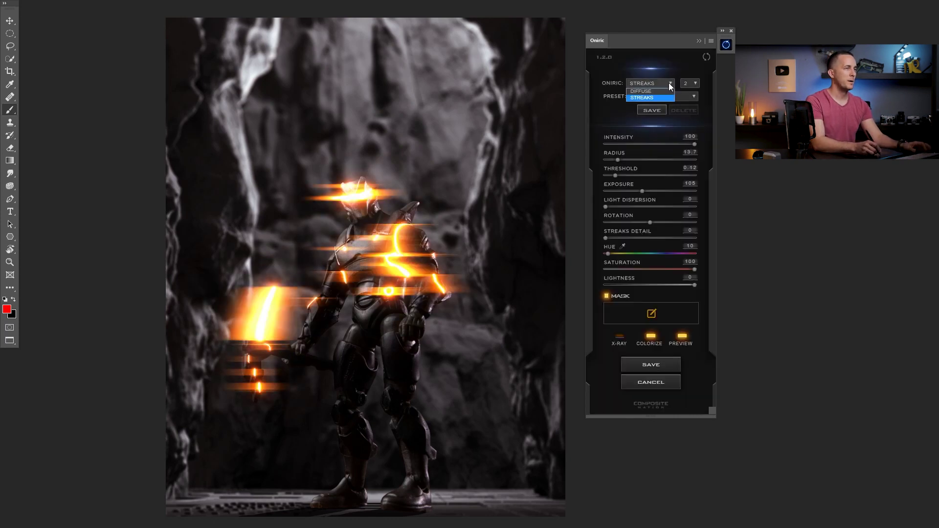
left_click(614, 113)
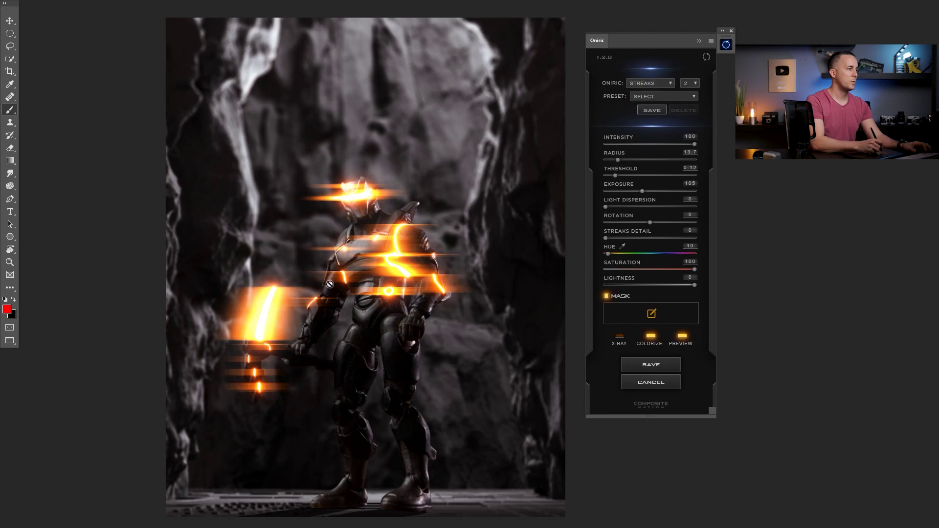
Try four light streaks with a rotation of -27 and a streaks detail of 77
left_click(641, 223)
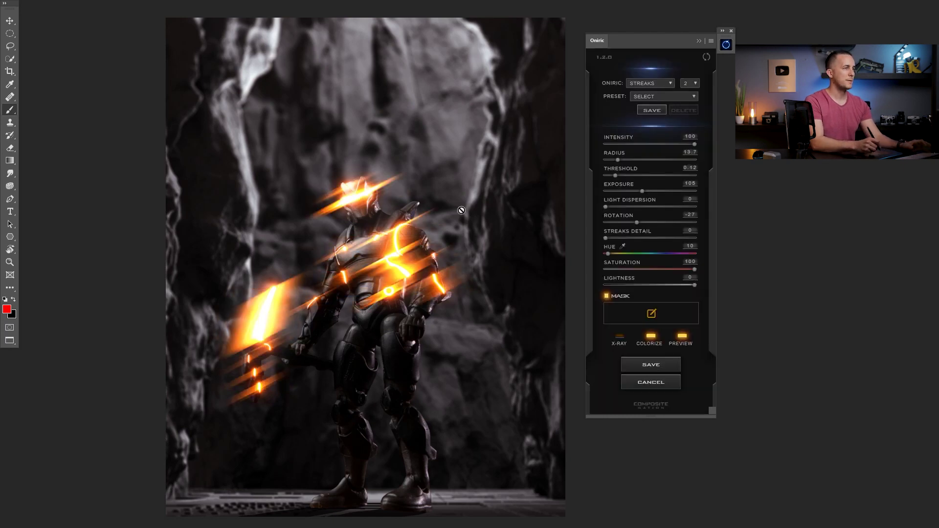
left_click(691, 83)
left_click(691, 98)
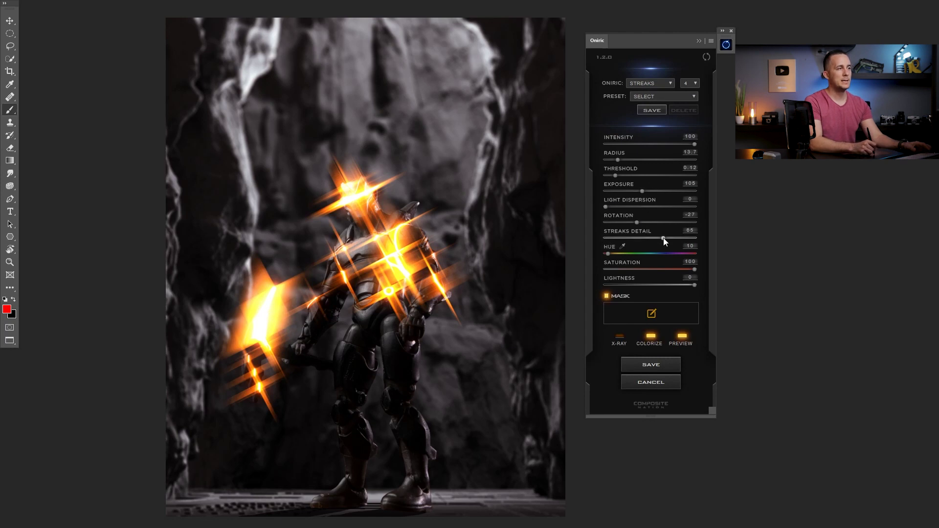
left_click_drag(665, 242, 674, 243)
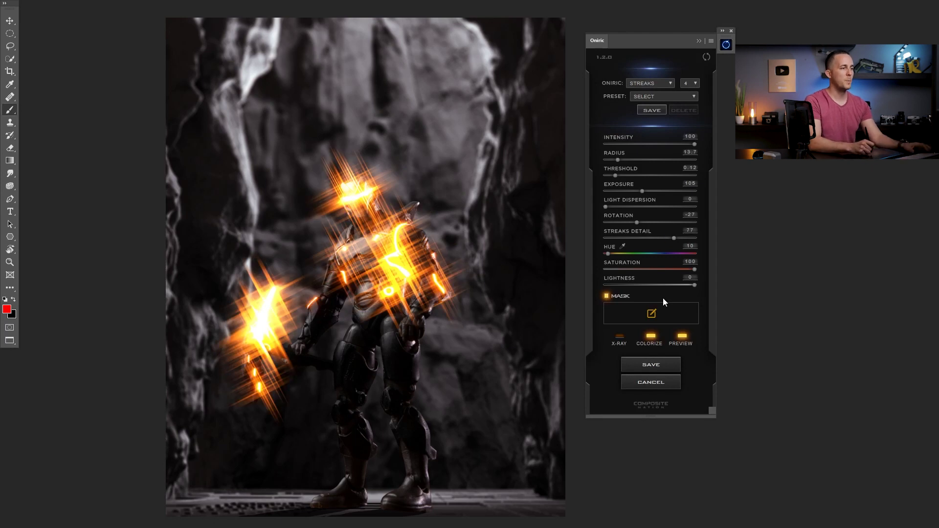
Switch the effect back to Diffuse, reset its settings to the defaults, and colorize the glow
left_click(667, 84)
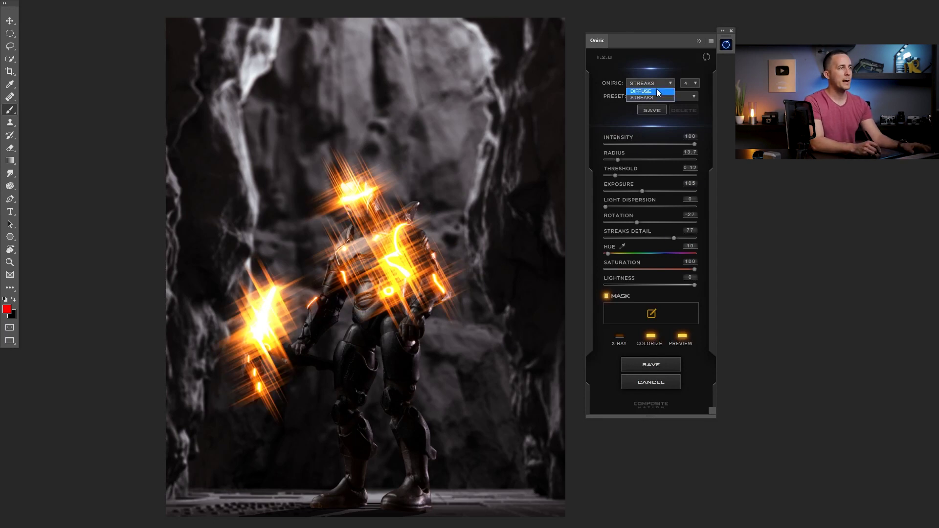
left_click(656, 90)
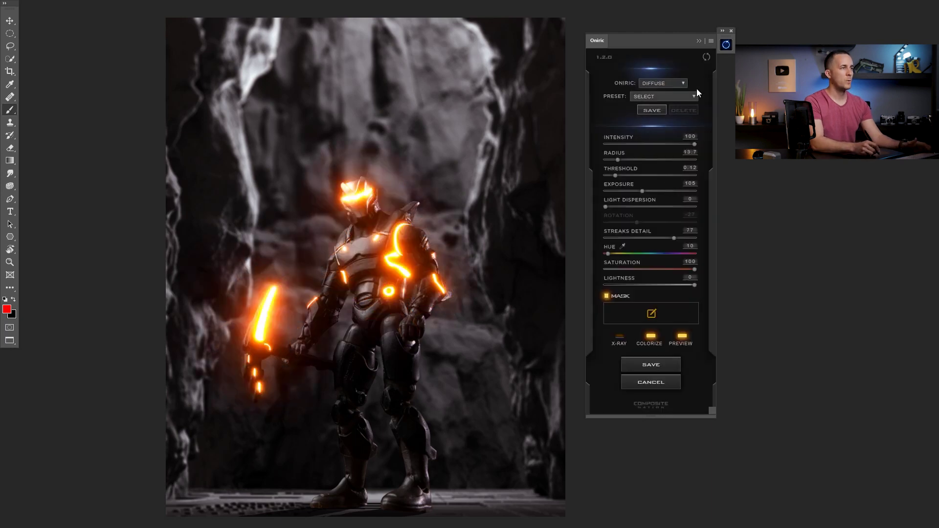
left_click(707, 57)
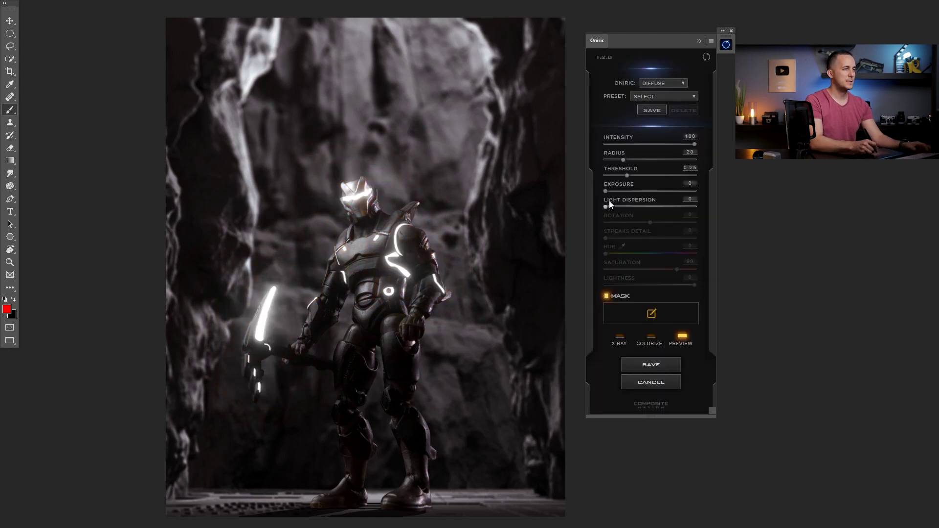
left_click(654, 343)
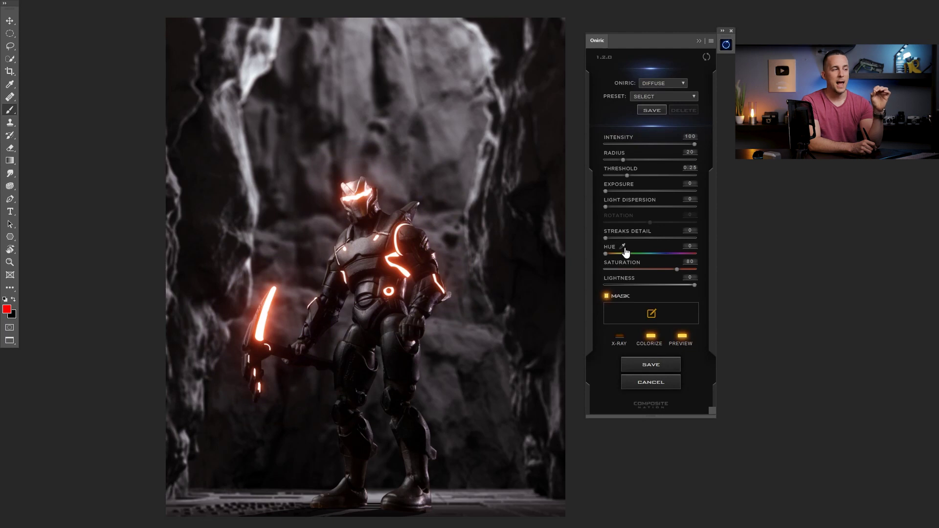
Delete the existing glow mask
mouse_move(619, 301)
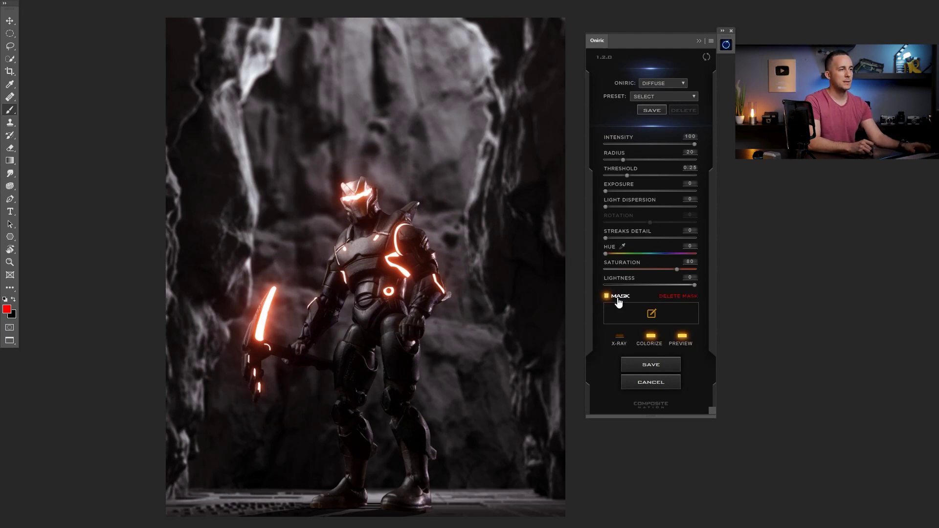
left_click(625, 300)
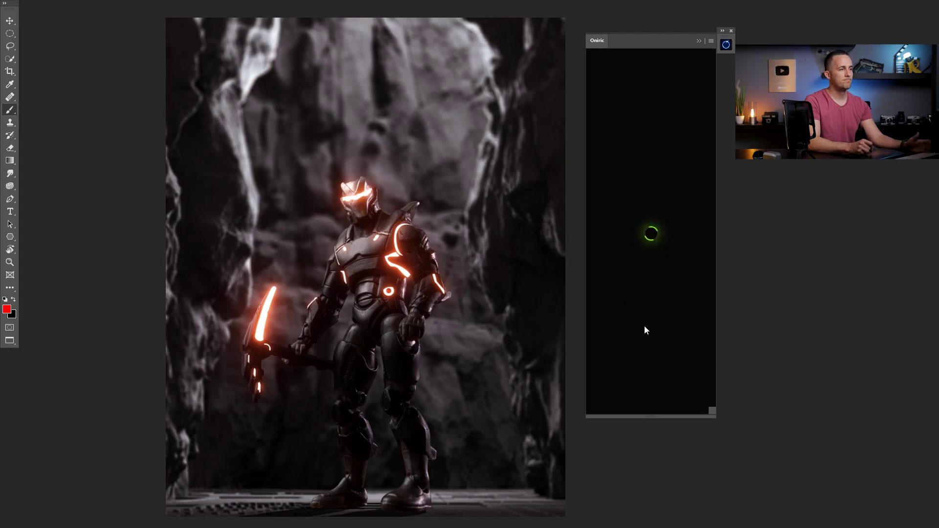
left_click(622, 299)
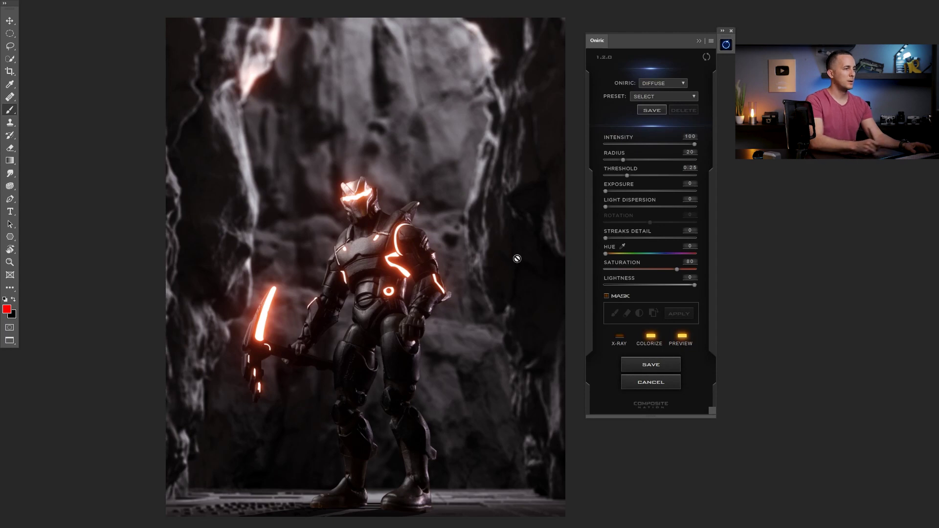
Create and apply a new mask with brush strokes over the two bright rock highlights so that they are excluded from the glow
left_click(617, 296)
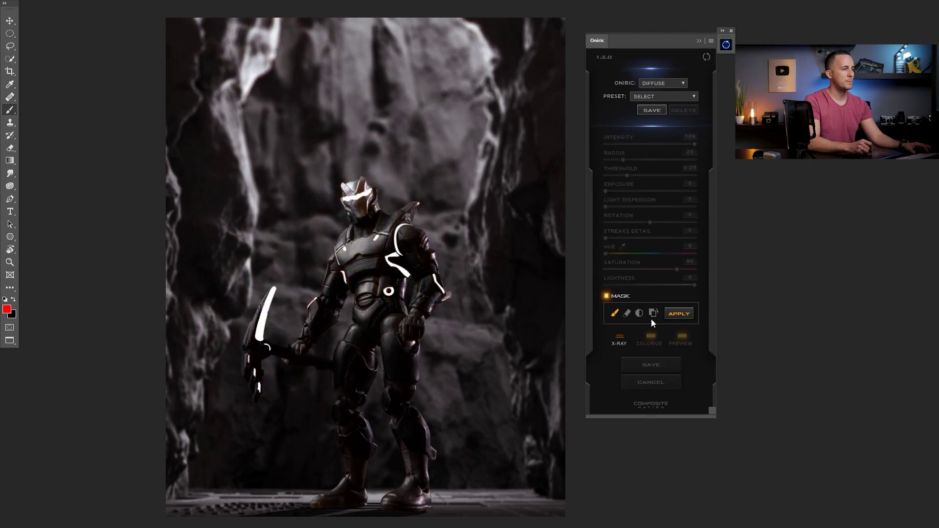
left_click(615, 317)
mouse_move(279, 83)
left_mouse_down()
mouse_move(271, 44)
mouse_move(279, 28)
mouse_move(253, 92)
mouse_move(263, 24)
mouse_move(281, 74)
left_mouse_up()
left_click_drag(462, 22, 509, 130)
left_click(675, 317)
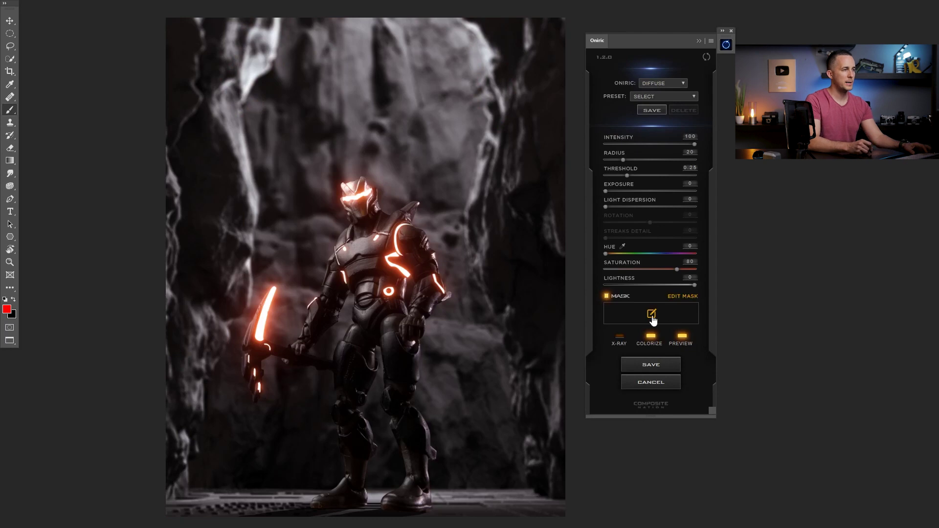
Reopen the glow mask for editing with the eraser and apply it again
left_click(651, 314)
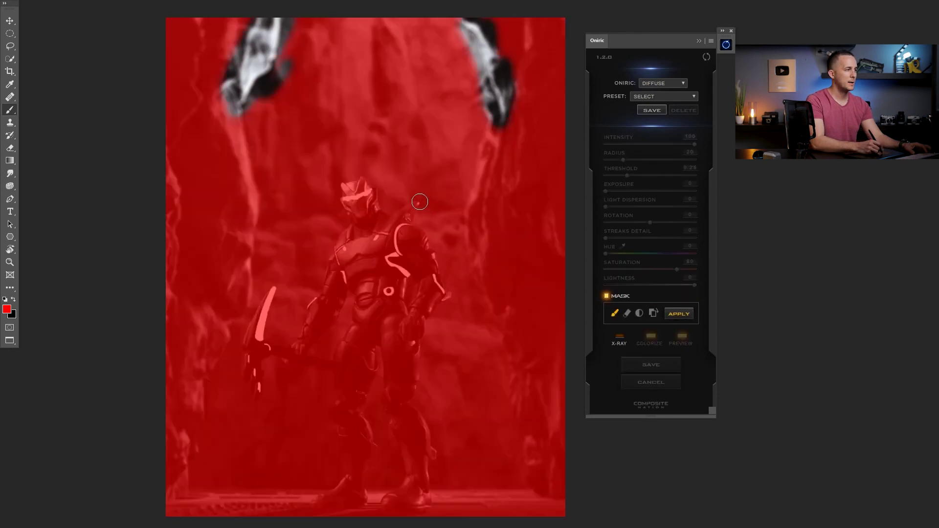
left_click(627, 313)
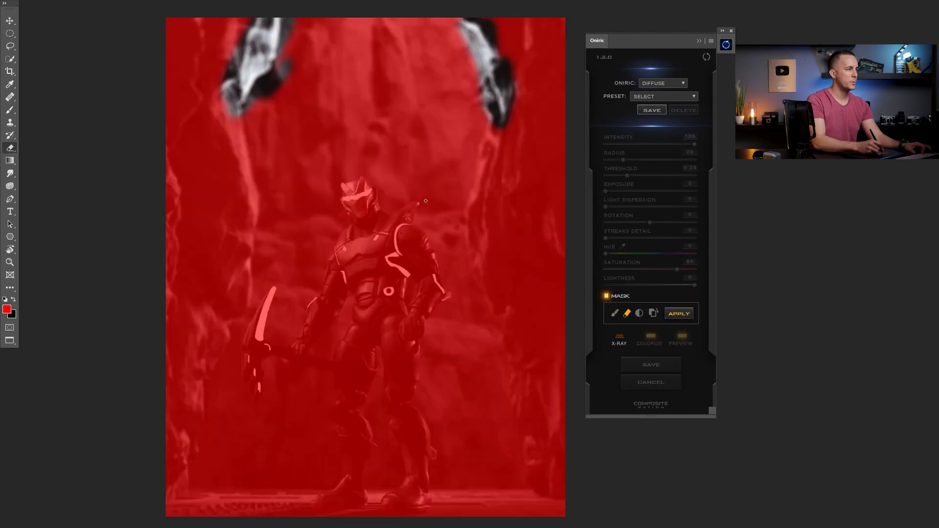
left_click(680, 314)
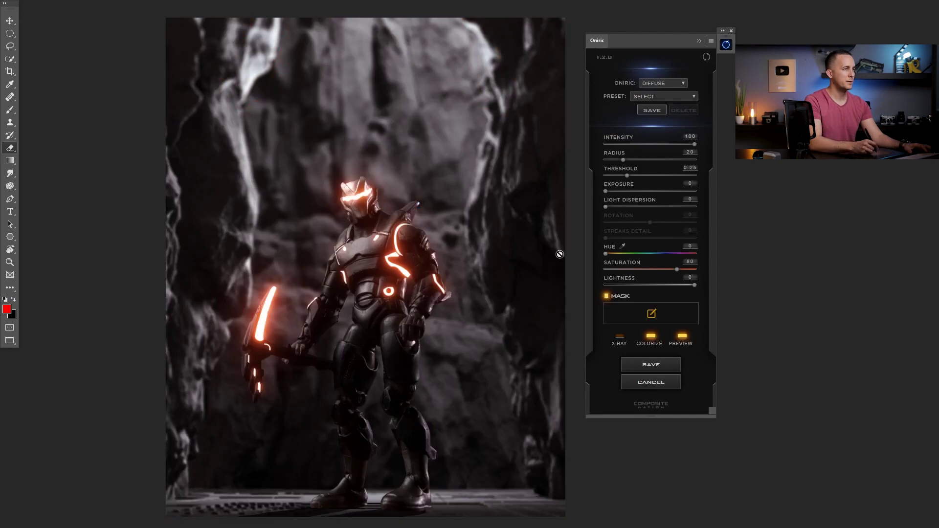
Set the glow's hue to 14 and saturation to 100, then save the effect as a layer and put the plugin panel away
left_click_drag(605, 254, 612, 255)
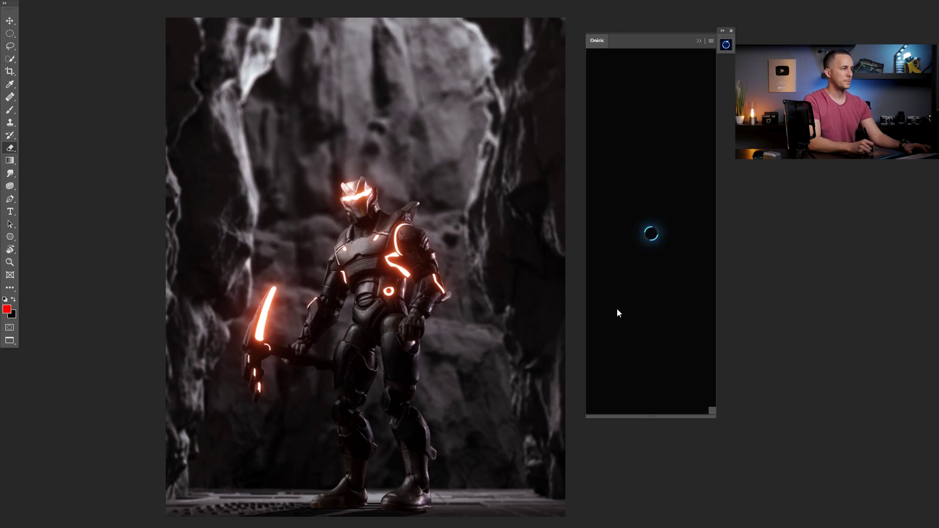
left_click_drag(622, 274, 709, 274)
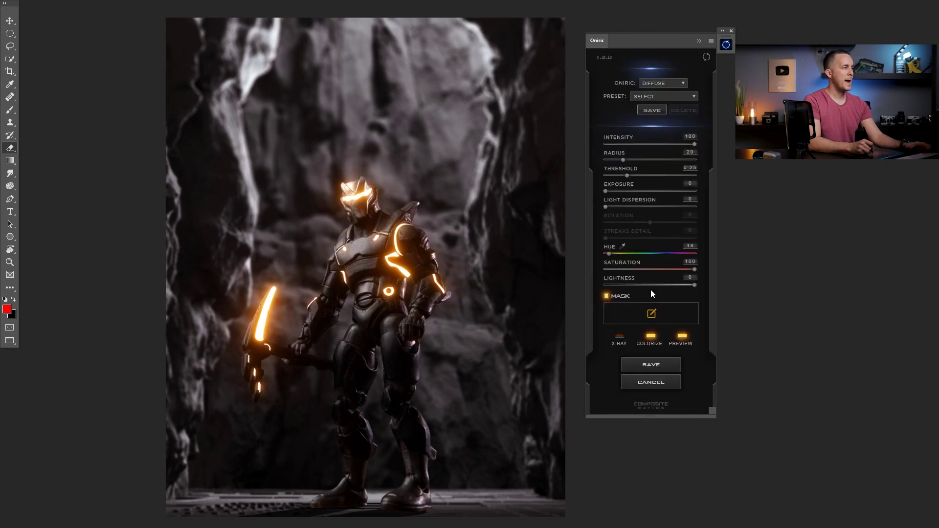
left_click(656, 366)
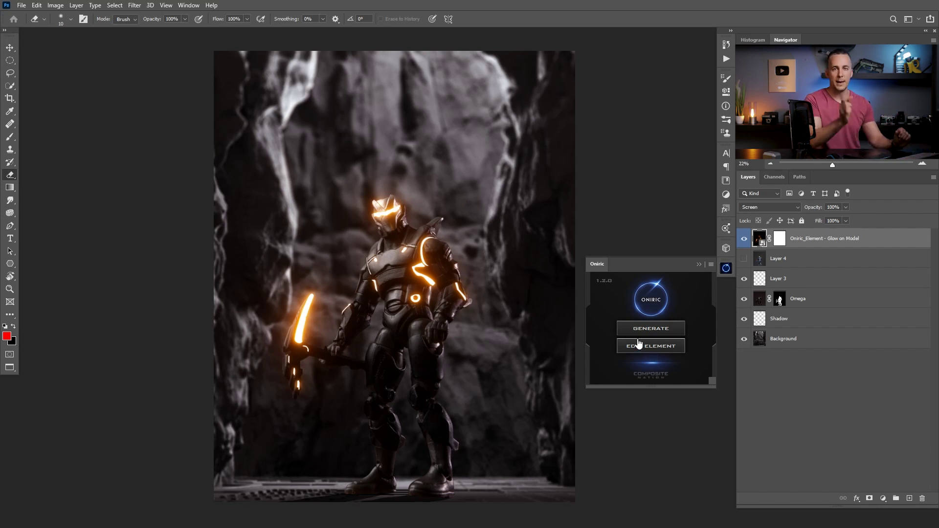
left_click(699, 264)
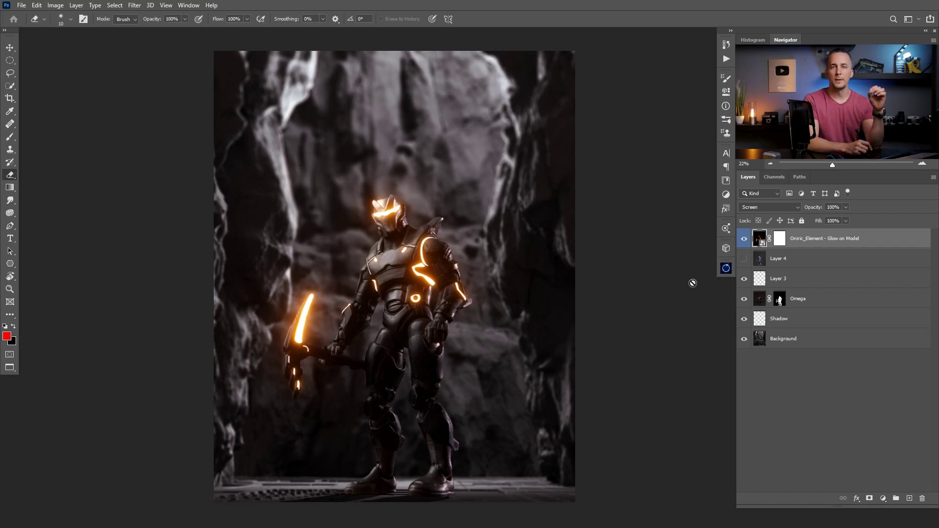
Open the Oniric glow smart object, inspect its mask, range, effect and source layers by toggling their visibility, and close it
double_click(764, 240)
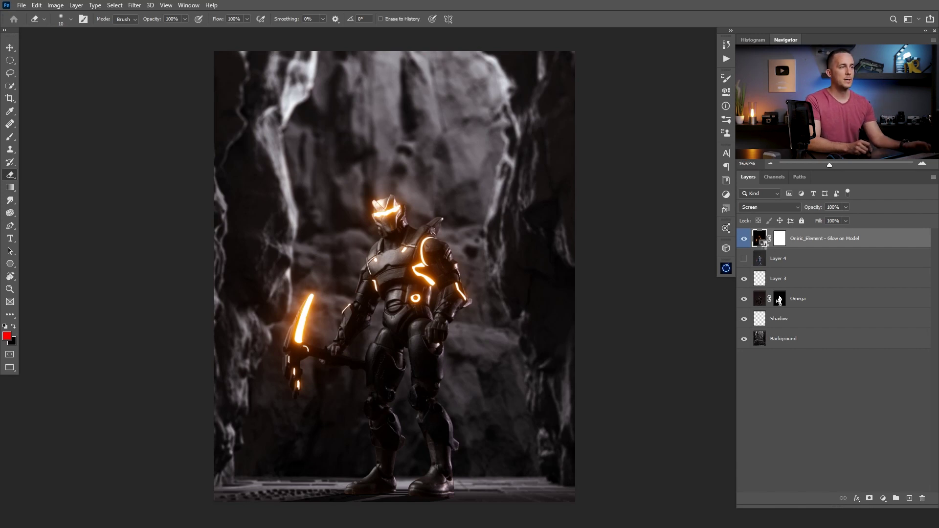
left_click(745, 239)
left_click(744, 239)
left_click(745, 271)
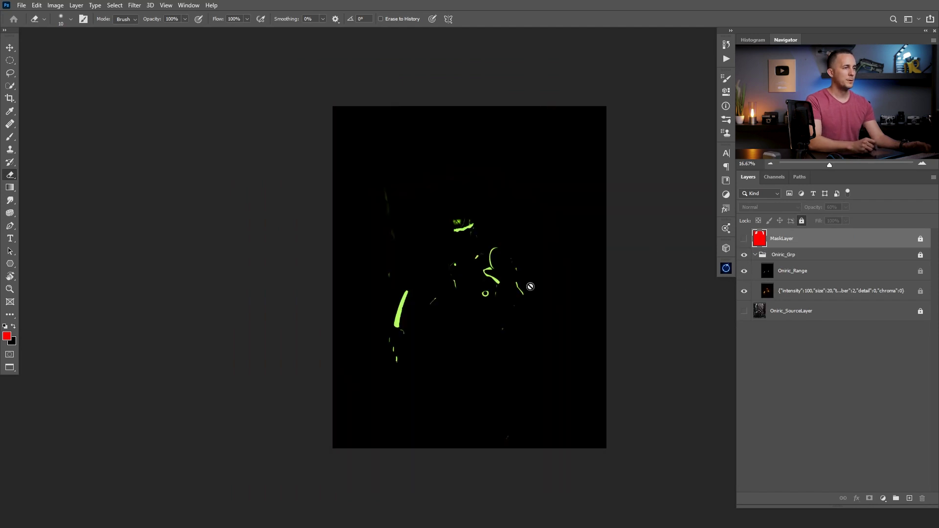
left_click(745, 271)
left_click(744, 291)
left_click(744, 291)
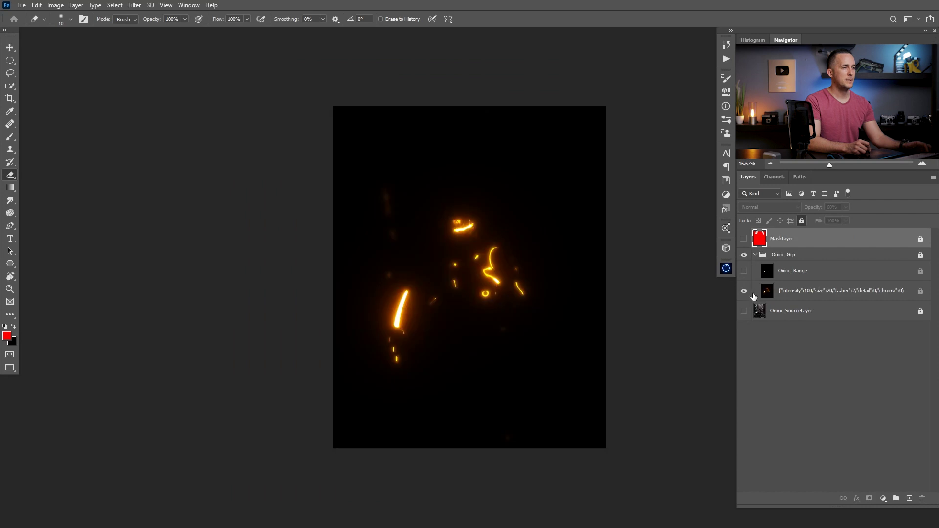
left_click(744, 312)
left_click(745, 313)
key("ctrl+w")
left_click(426, 197)
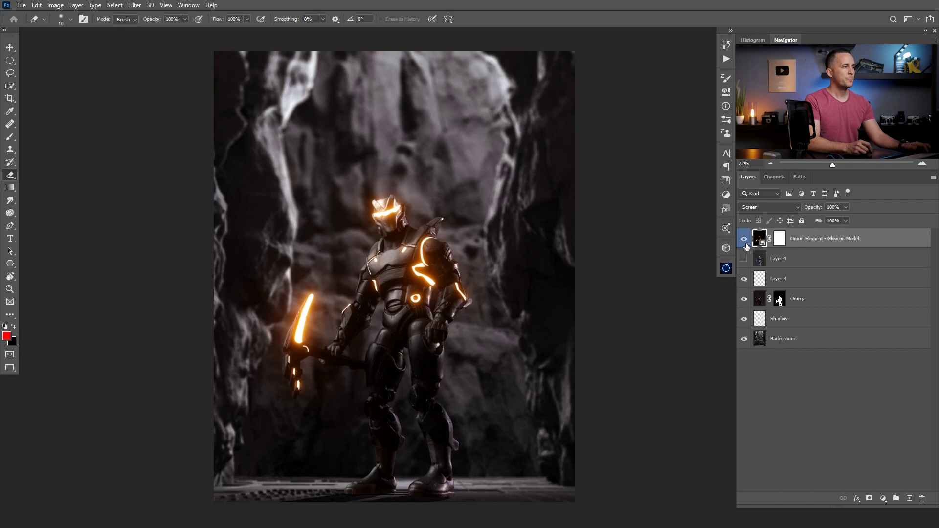
Add a Hue/Saturation adjustment layer above the Oniric glow layer
left_click(884, 499)
left_click(874, 405)
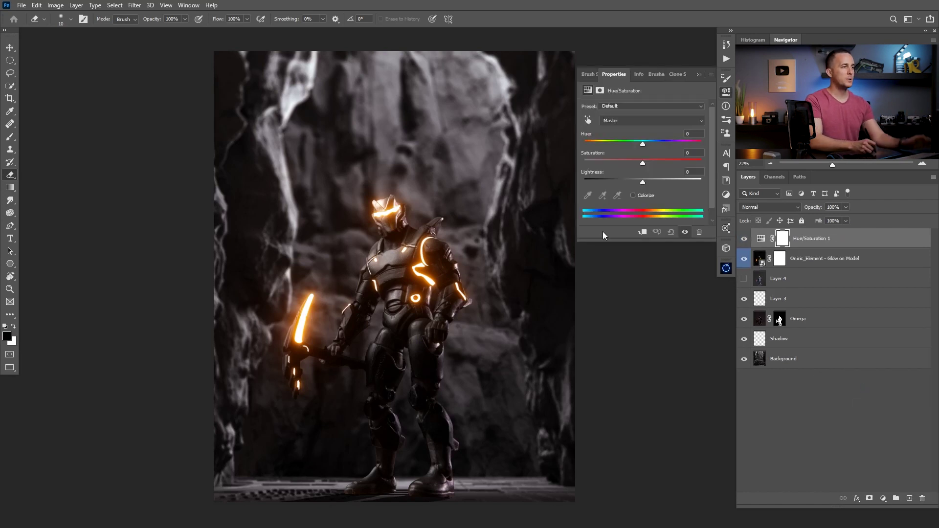
Clip the Hue/Saturation adjustment to the Oniric glow layer, set its hue to -7 and put its properties away
left_click(643, 232)
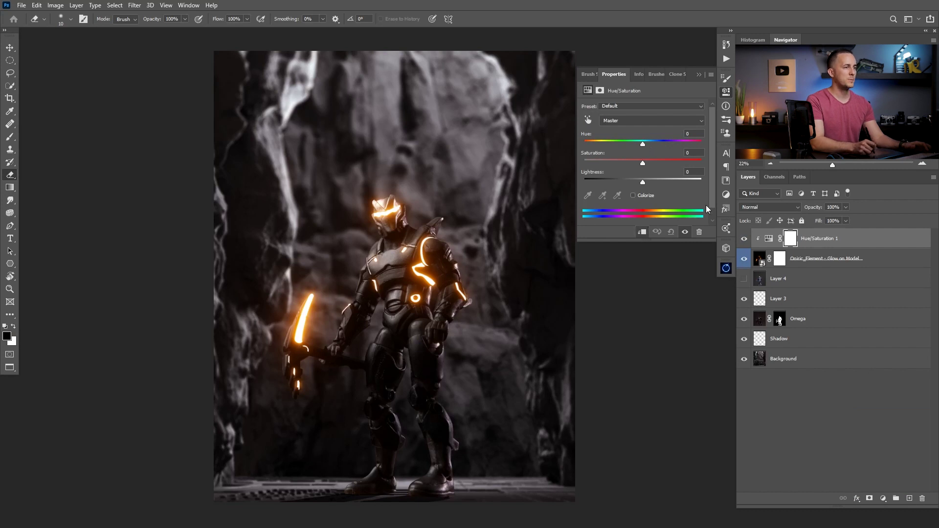
mouse_move(645, 144)
left_mouse_down()
mouse_move(590, 147)
mouse_move(696, 147)
mouse_move(625, 148)
mouse_move(641, 146)
left_mouse_up()
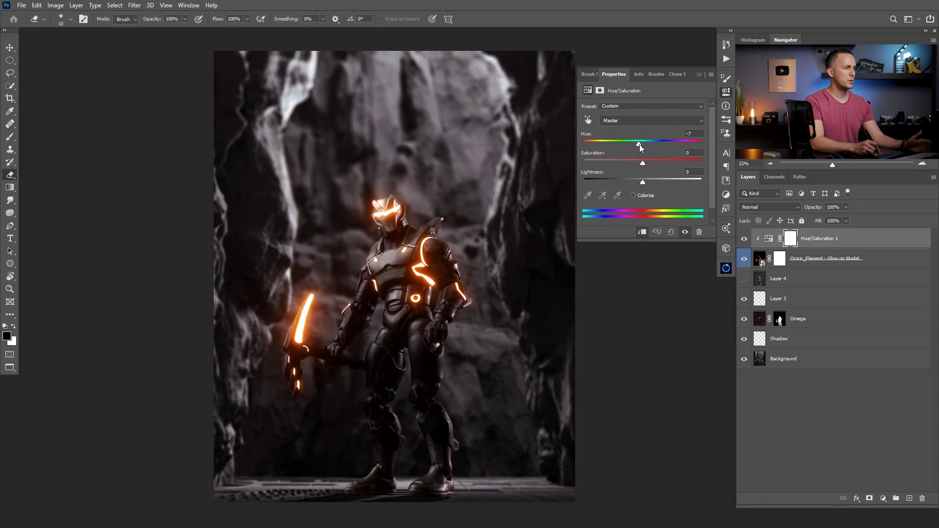
left_click(699, 74)
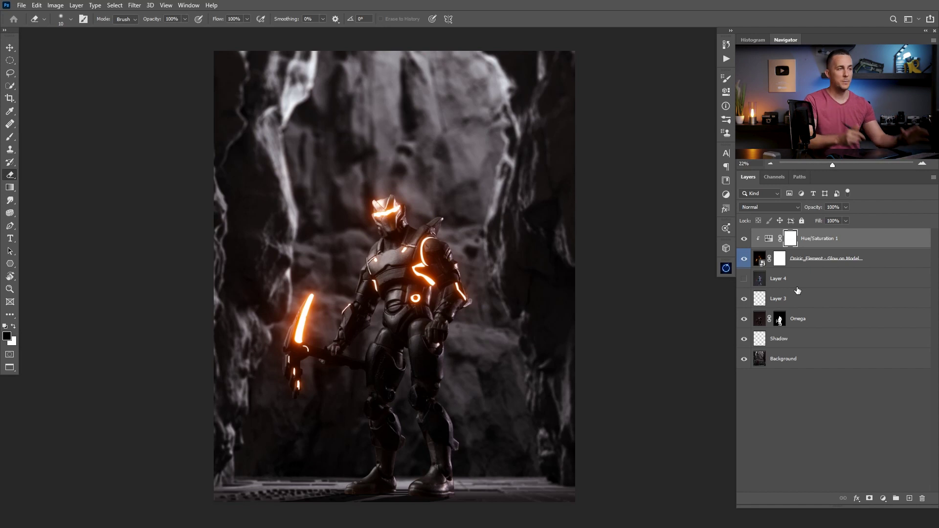
Add a new layer at the top of the stack and set up a white brush with 0% hardness and 200 px size
left_click(910, 499)
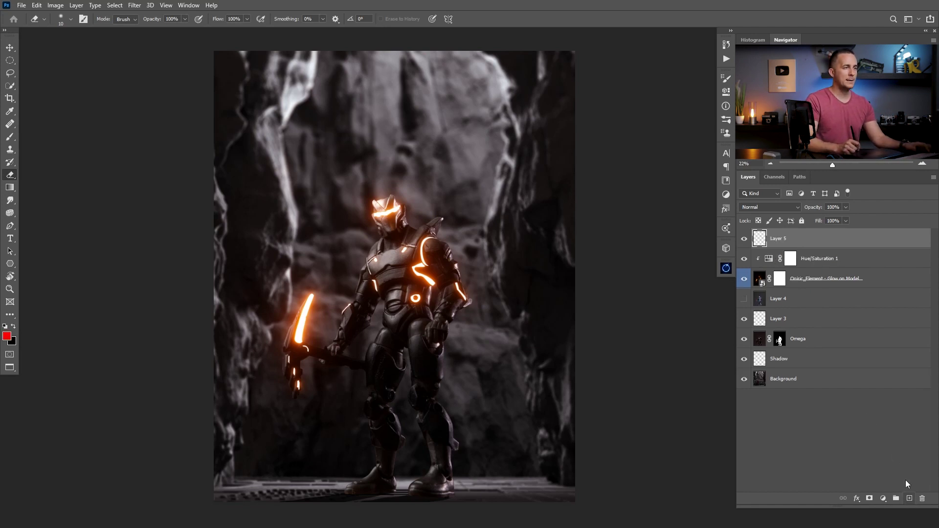
key("b")
key("d")
key("x")
right_click(391, 115)
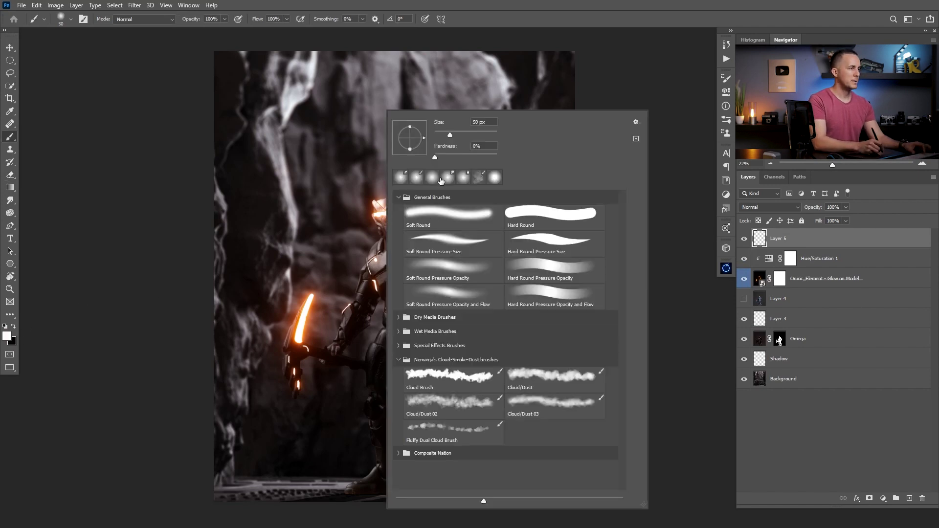
key("Return")
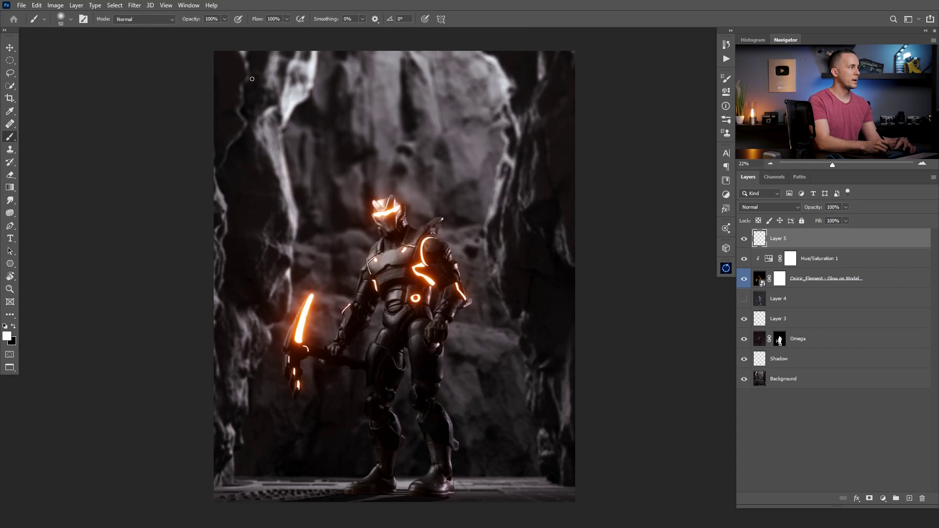
key("bracketright")
key("bracketright")
key("bracketright")
key("bracketright")
key("bracketright")
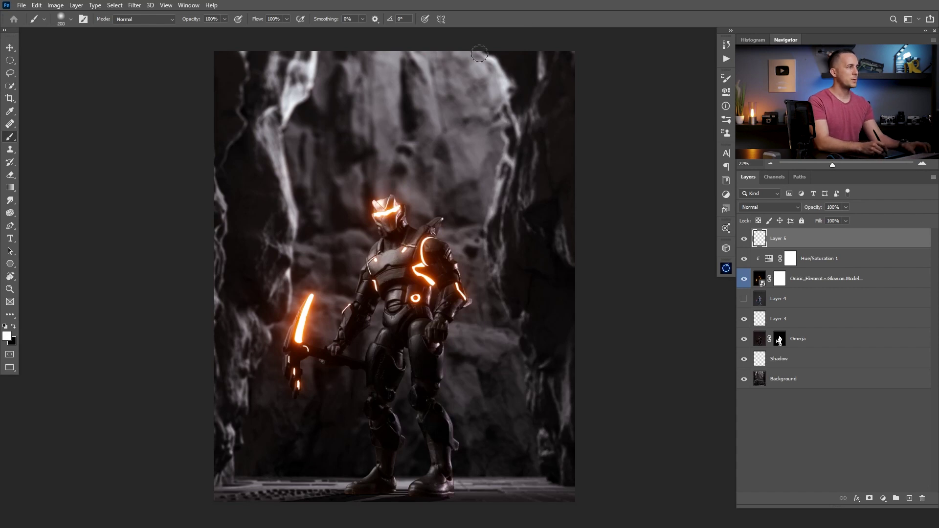
left_click_drag(459, 74, 158, 336)
key("bracketright")
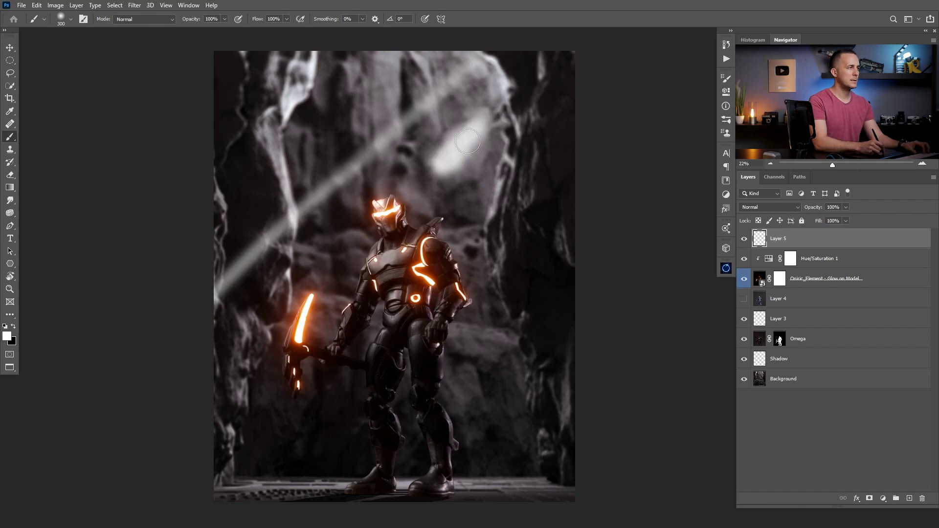
key("ctrl+z")
Choose the 300 px Soft Round brush and paint a straight white light beam diagonally from the upper cave opening past the helmet and axe
right_click(462, 150)
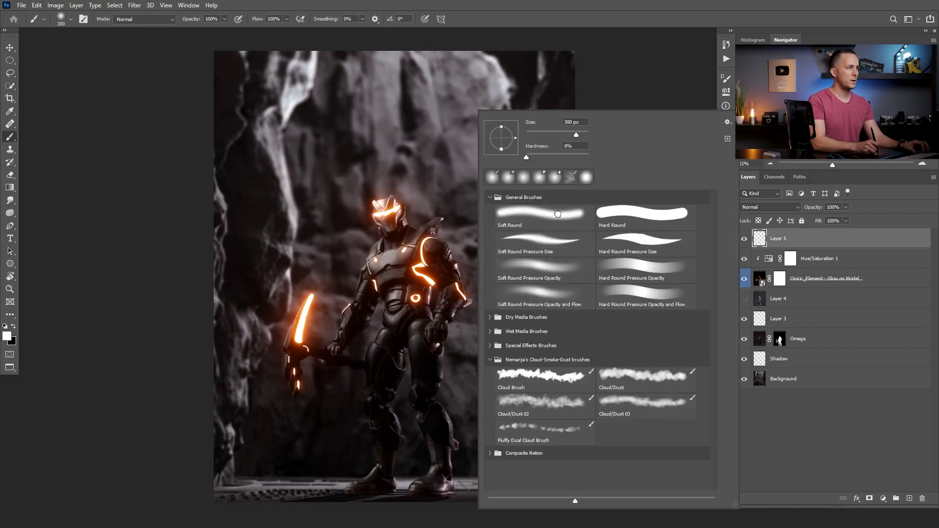
key("Escape")
key("ctrl+shift+z")
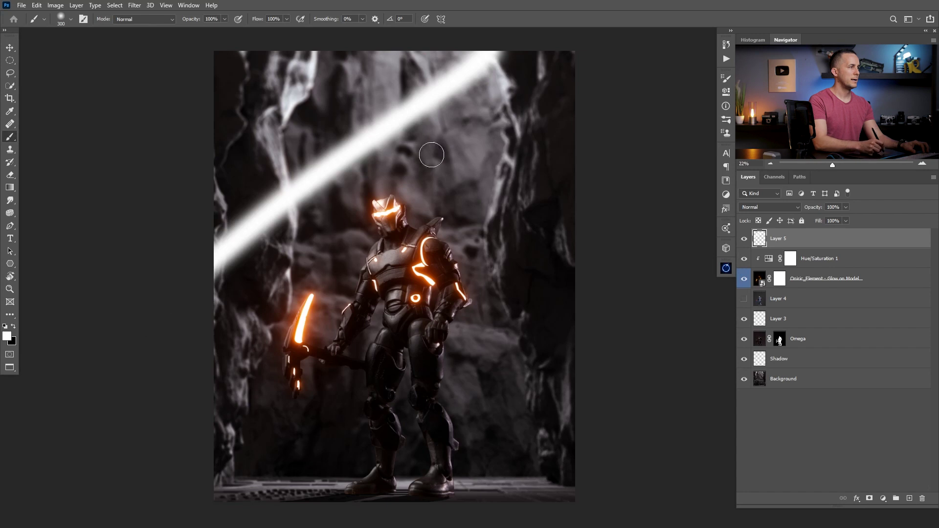
key("ctrl+z")
left_click_drag(484, 55, 182, 435)
key("ctrl+z")
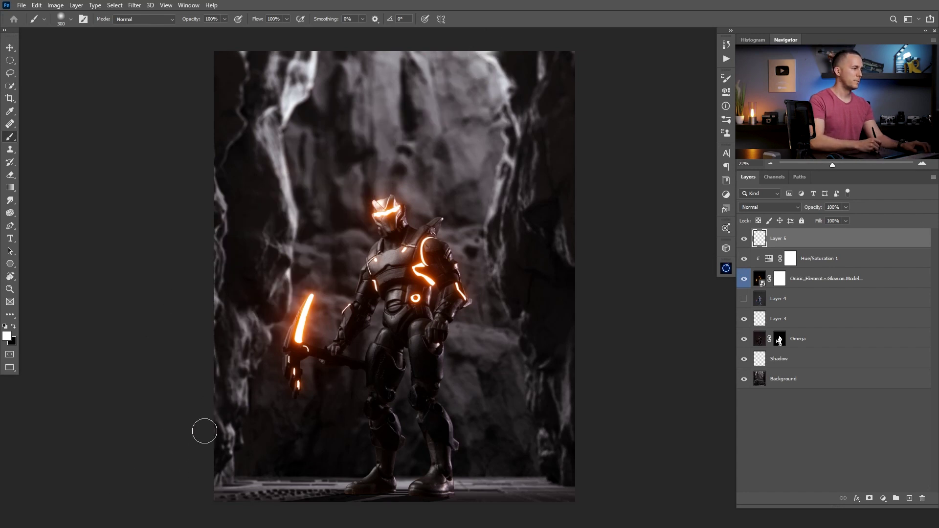
key("ctrl+shift+z")
Enlarge the brush to 500 px and paint a wider parallel beam from the right rock wall across the figure to the ground
key("bracketright")
key("bracketright")
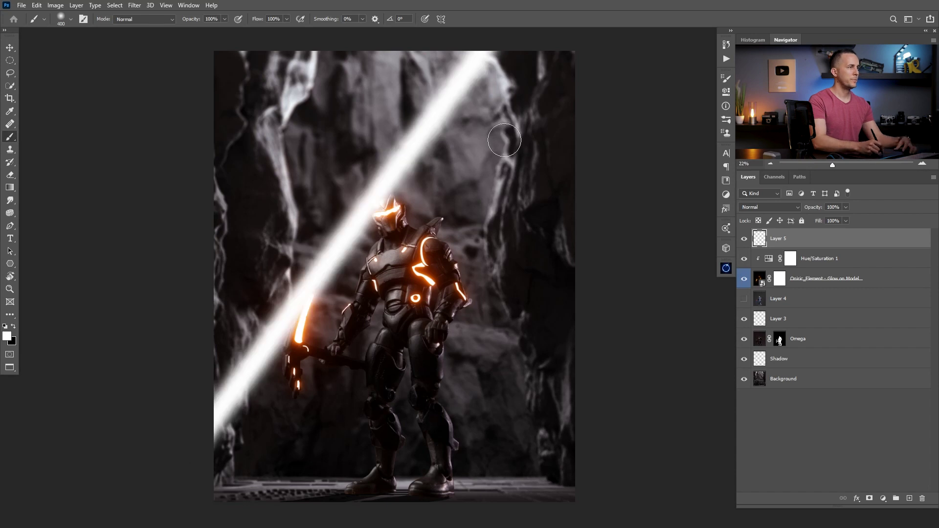
left_click(516, 110)
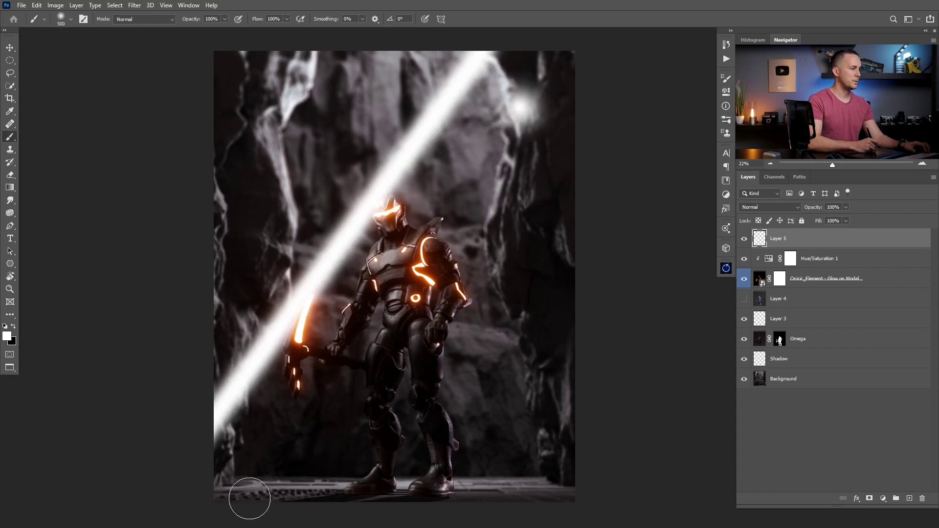
left_click(247, 499, "shift")
Shrink the brush to 125 px and paint a thin straight beam on the upper-left side of the first one
key("bracketleft")
key("bracketleft")
key("bracketleft")
key("bracketleft")
key("bracketleft")
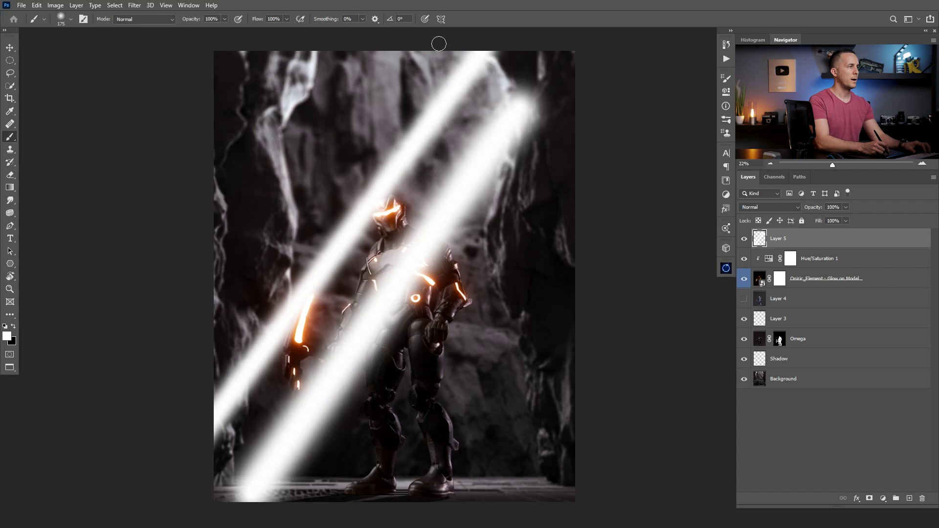
key("bracketleft")
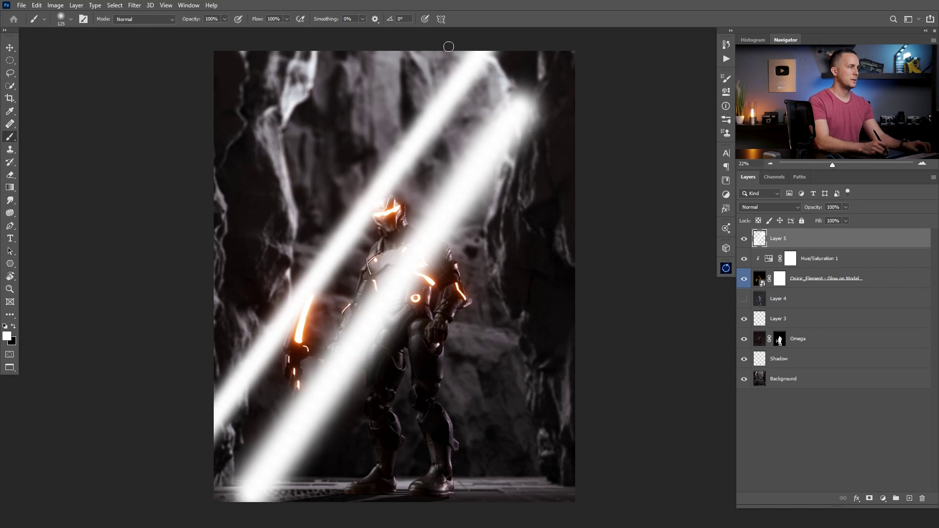
left_click(179, 361, "shift")
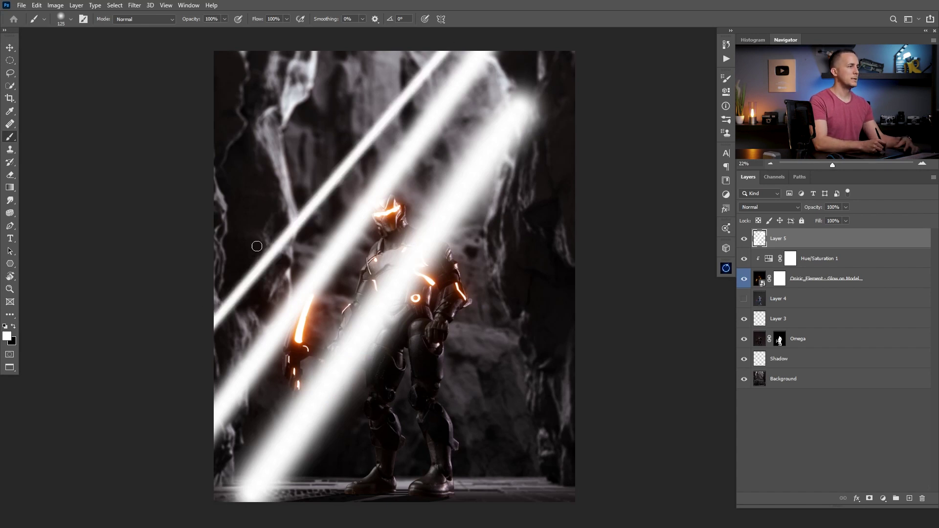
Set the brush to 300 px and paint another wide beam across the upper-left corner of the image
key("bracketright")
key("bracketright")
key("bracketright")
key("bracketright")
key("bracketright")
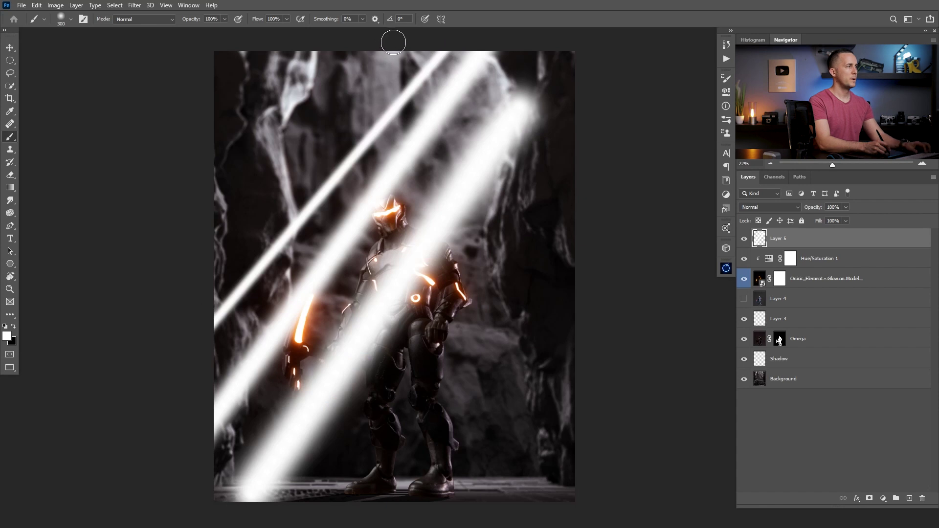
left_click(155, 273, "shift")
Set the brush to 200 px and paint a straight beam from beside the figure's shoulder down across its legs to the ground
key("bracketleft")
key("bracketleft")
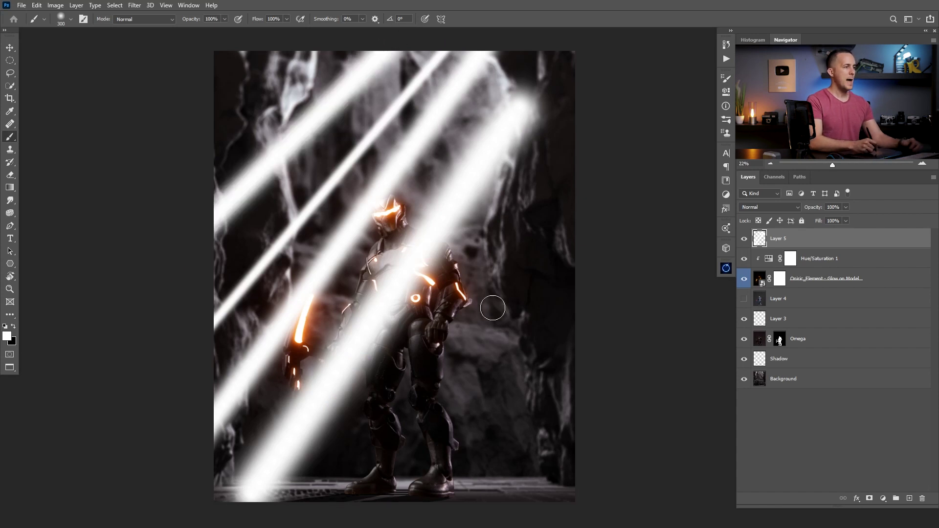
left_click(502, 253)
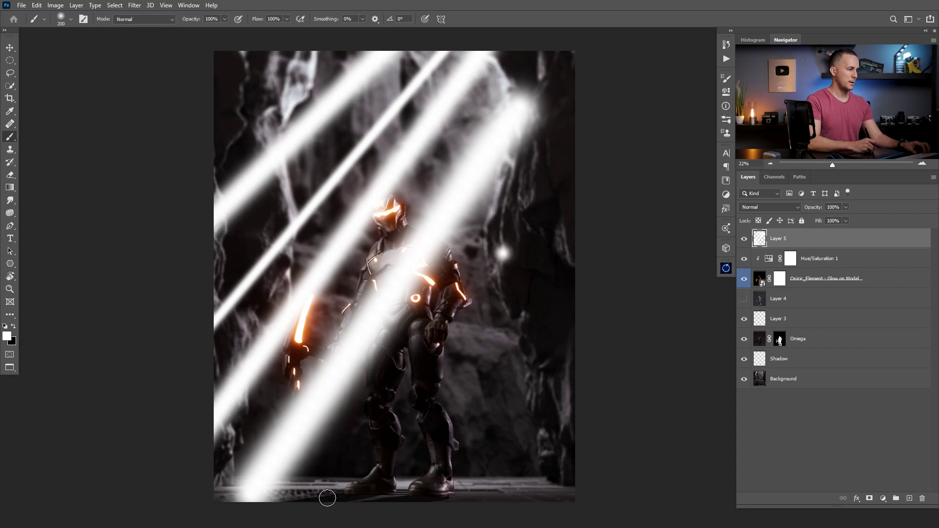
left_click(330, 508, "shift")
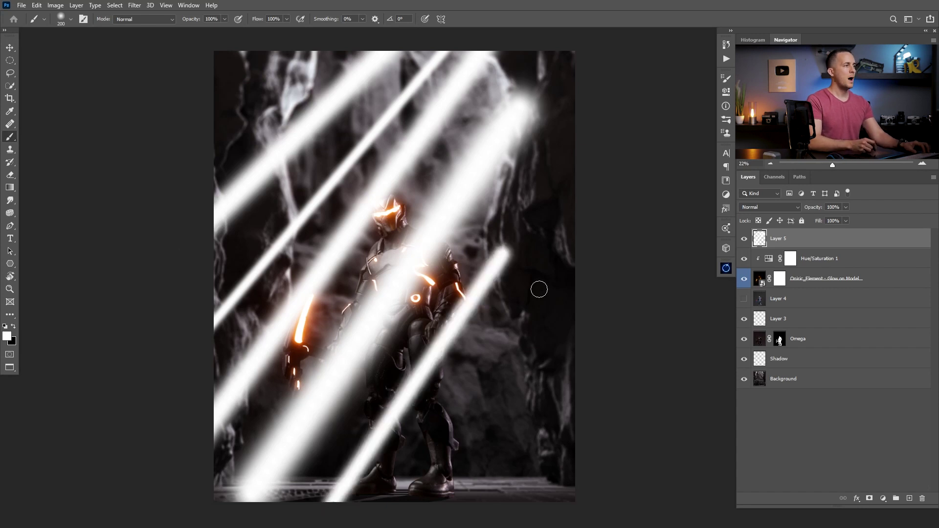
Soften the painted light beams with a Gaussian Blur of 115.8 pixels radius
left_click(135, 6)
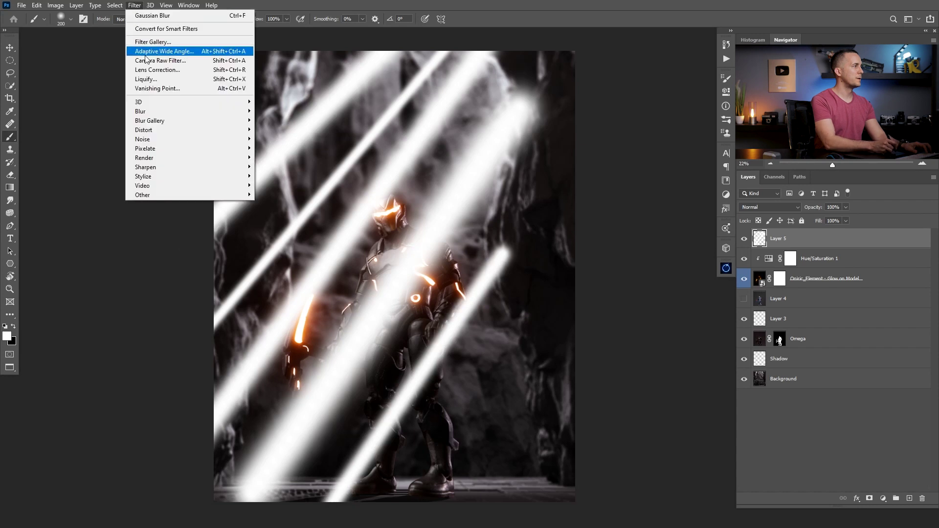
mouse_move(154, 111)
left_click(289, 149)
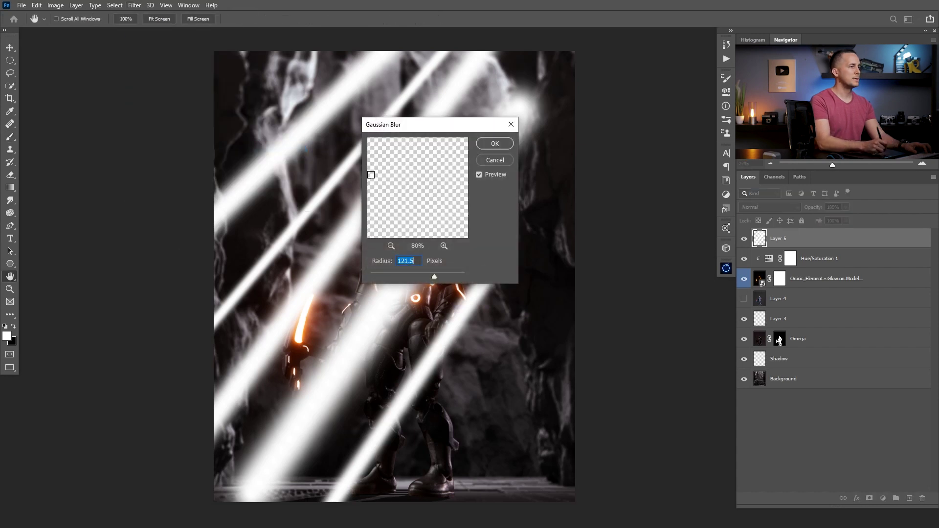
left_click_drag(464, 133, 652, 133)
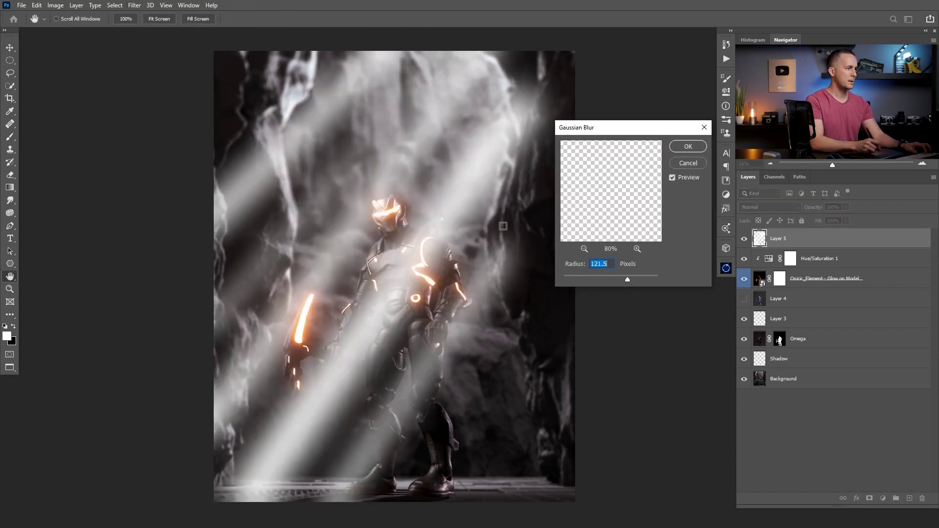
left_click_drag(626, 281, 627, 278)
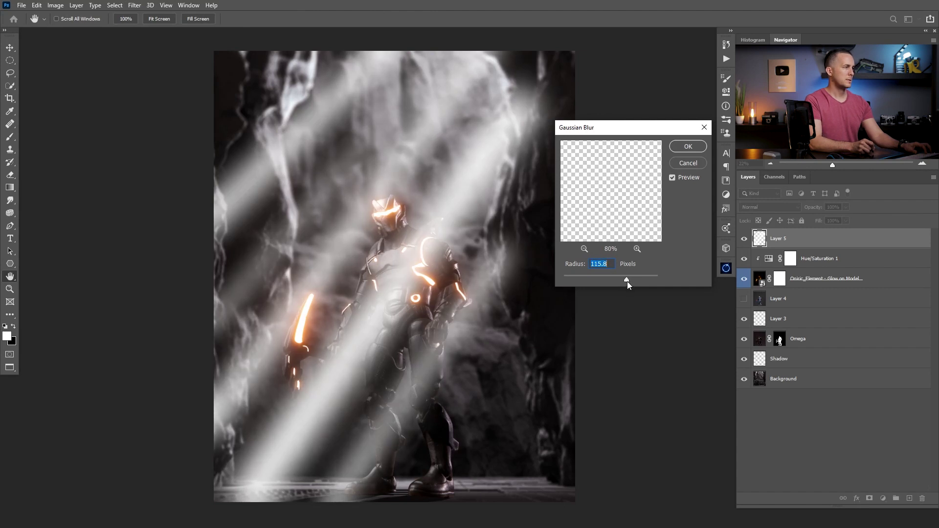
left_click(694, 146)
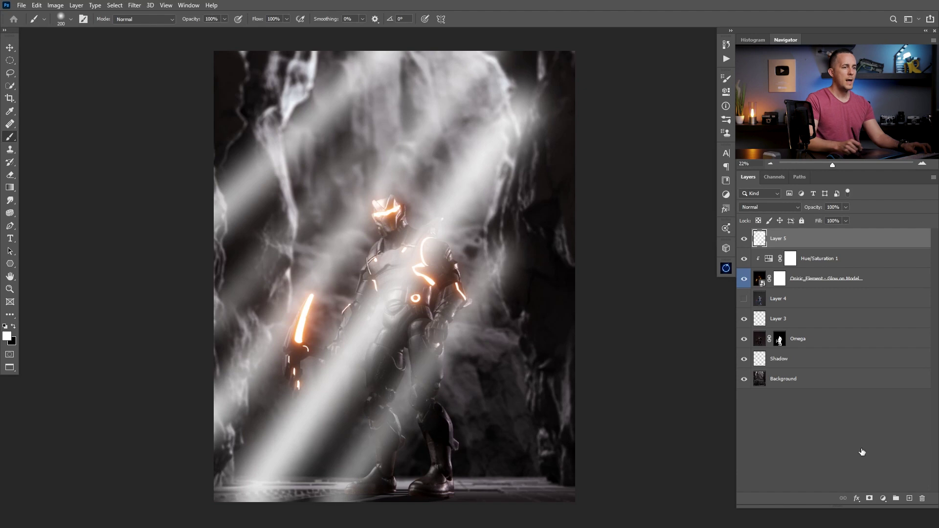
Add a mask to Layer 5 and paint black on it to hide the beams over the right rock wall
left_click(871, 500)
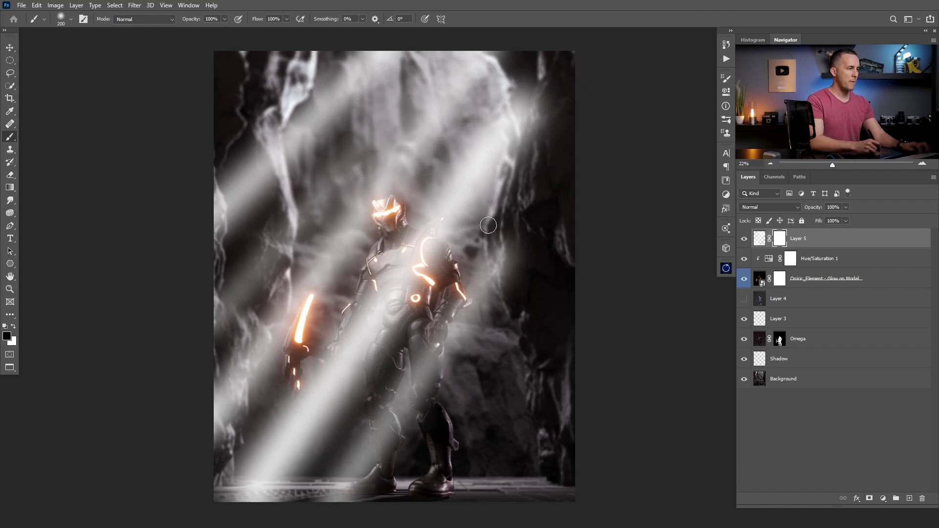
left_click(496, 225, "ctrl")
key("bracketleft")
left_click_drag(509, 260, 500, 279)
key("bracketleft")
left_click_drag(540, 96, 535, 132)
key("bracketright")
key("bracketright")
key("bracketright")
key("bracketright")
mouse_move(512, 44)
left_mouse_down()
mouse_move(521, 66)
mouse_move(556, 32)
mouse_move(578, 23)
mouse_move(593, 76)
mouse_move(567, 166)
mouse_move(529, 84)
mouse_move(531, 111)
mouse_move(508, 45)
mouse_move(536, 120)
left_mouse_up()
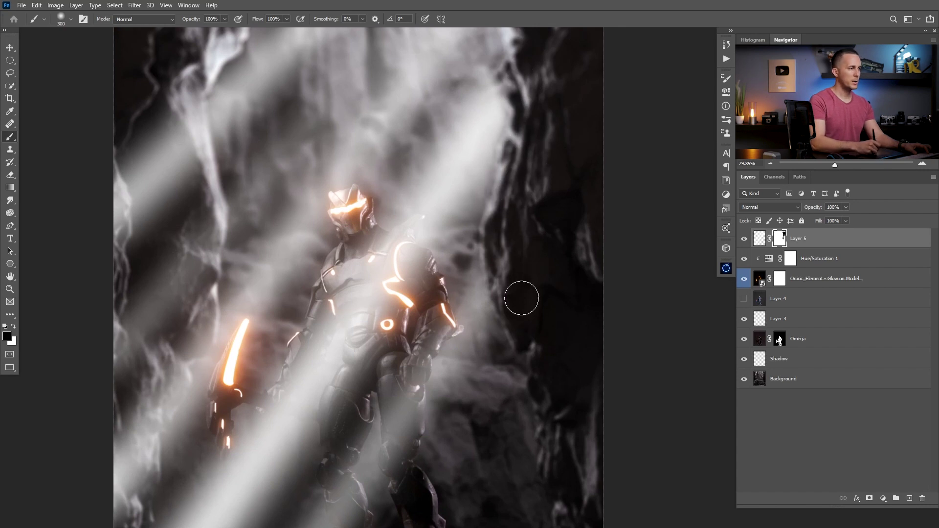
Continue masking the beams in black along the remaining rock walls on both sides of the cave
left_click_drag(469, 291, 601, 385)
mouse_move(344, 108)
left_mouse_down()
mouse_move(362, 115)
mouse_move(333, 171)
mouse_move(320, 235)
mouse_move(333, 372)
mouse_move(245, 285)
mouse_move(296, 357)
mouse_move(305, 416)
left_mouse_up()
mouse_move(286, 352)
left_mouse_down()
mouse_move(291, 188)
mouse_move(330, 243)
mouse_move(266, 248)
mouse_move(285, 397)
mouse_move(318, 337)
mouse_move(329, 277)
mouse_move(314, 469)
left_mouse_up()
mouse_move(292, 400)
left_mouse_down()
mouse_move(317, 238)
mouse_move(365, 273)
mouse_move(310, 375)
mouse_move(294, 366)
mouse_move(330, 374)
mouse_move(365, 267)
mouse_move(342, 351)
mouse_move(315, 357)
mouse_move(289, 383)
mouse_move(325, 349)
mouse_move(325, 325)
mouse_move(374, 262)
left_mouse_up()
key("x")
key("x")
left_click_drag(395, 377, 260, 382)
left_click_drag(457, 344, 331, 336)
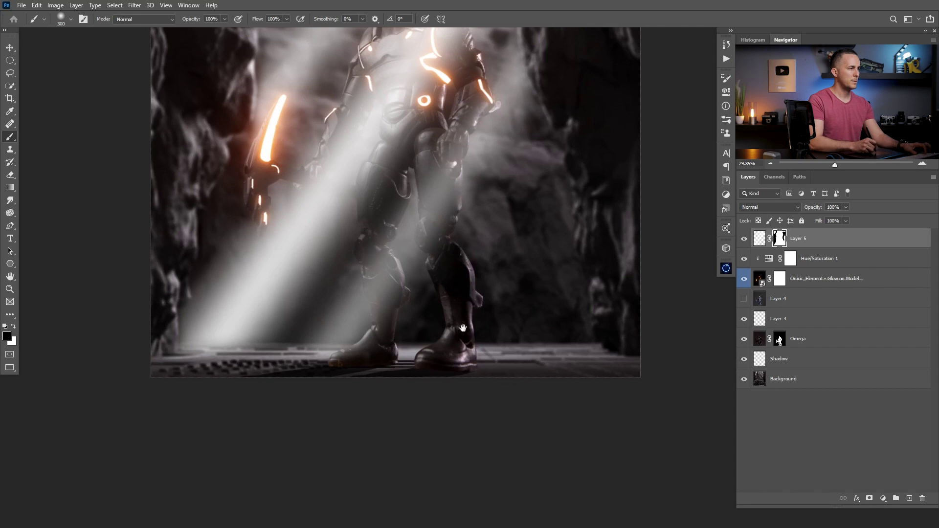
Move Layer 5 beneath the Shadow layer, directly above Background, so the beams fall behind the figure
scroll(478, 384, "up", 6)
scroll(478, 383, "left", 3)
left_click_drag(768, 240, 773, 369)
Touch up the Layer 5 mask around the beams with the brush and undo the last white stroke
left_click_drag(563, 332, 535, 337)
left_click_drag(526, 301, 497, 258)
key("x")
left_click_drag(356, 180, 358, 198)
key("ctrl+z")
left_click(780, 360)
key("x")
scroll(416, 115, "down", 5)
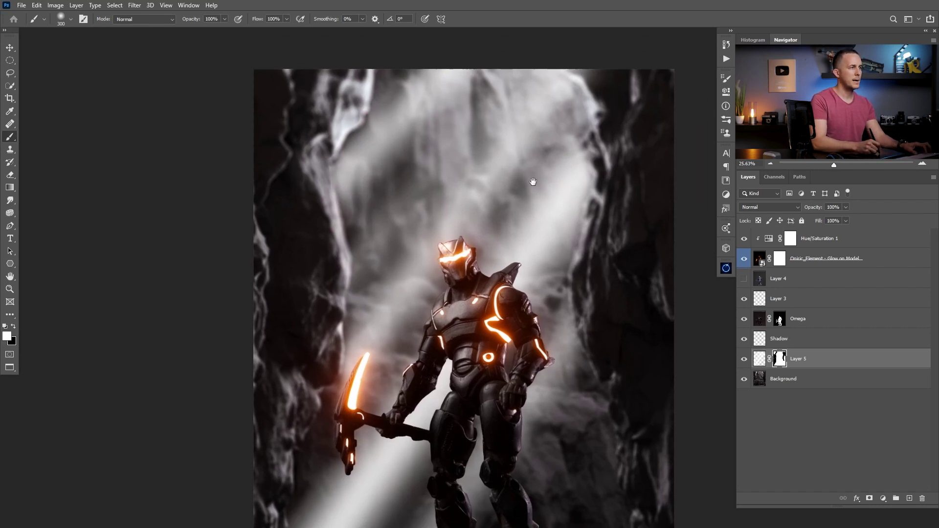
Lower the beam layer's opacity to 44% and toggle its visibility to compare the image with and without it
left_click(760, 358)
key("x")
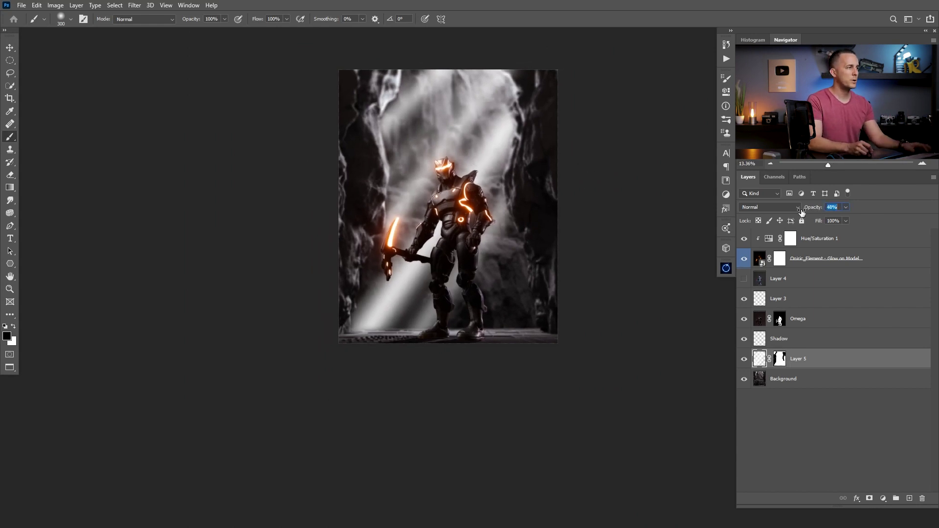
left_click_drag(802, 212, 801, 211)
key("Return")
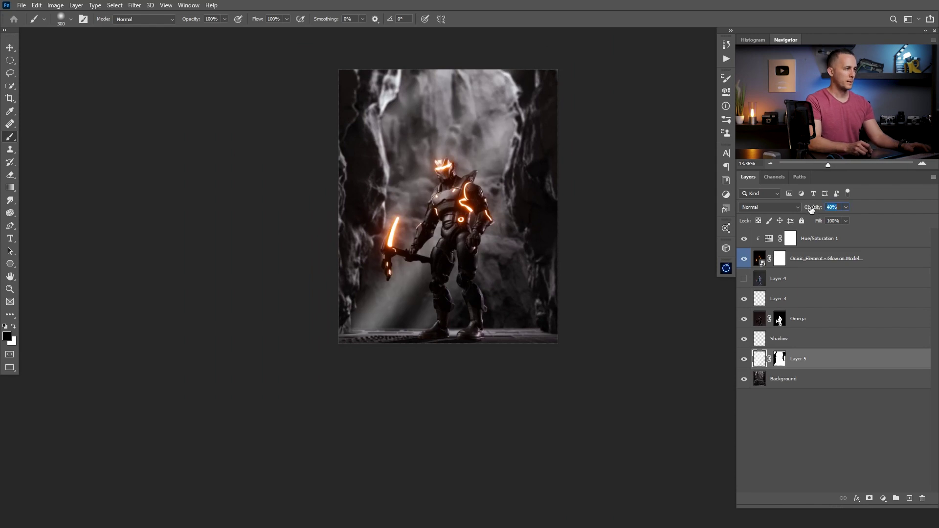
left_click_drag(811, 209, 812, 209)
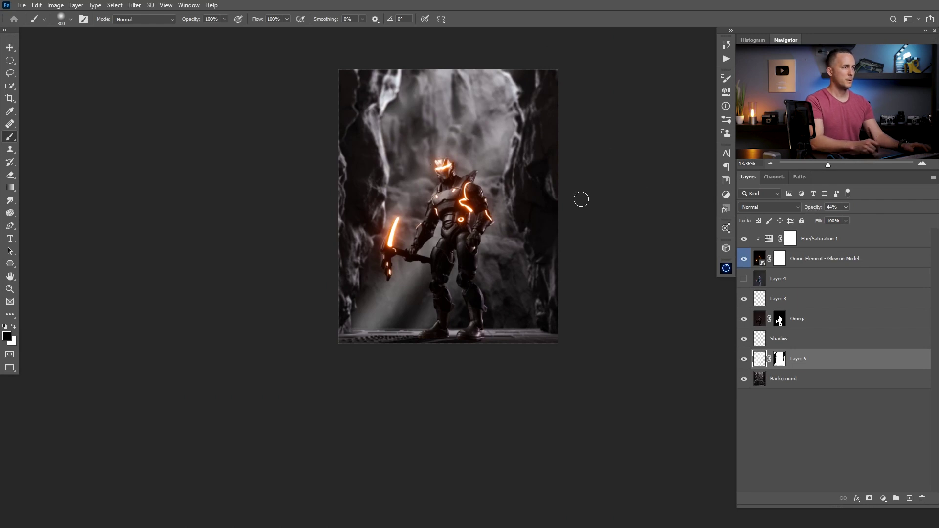
left_click(745, 360)
left_click(745, 360)
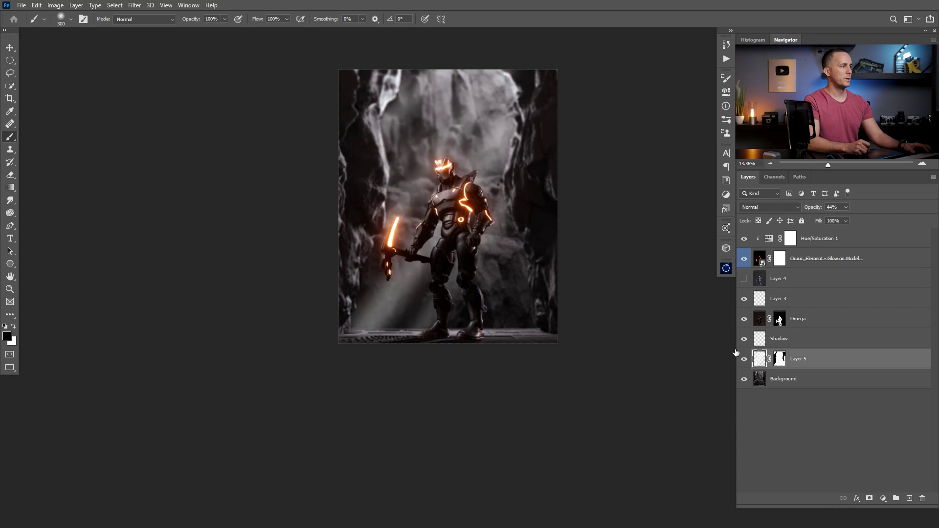
scroll(435, 289, "down", 1)
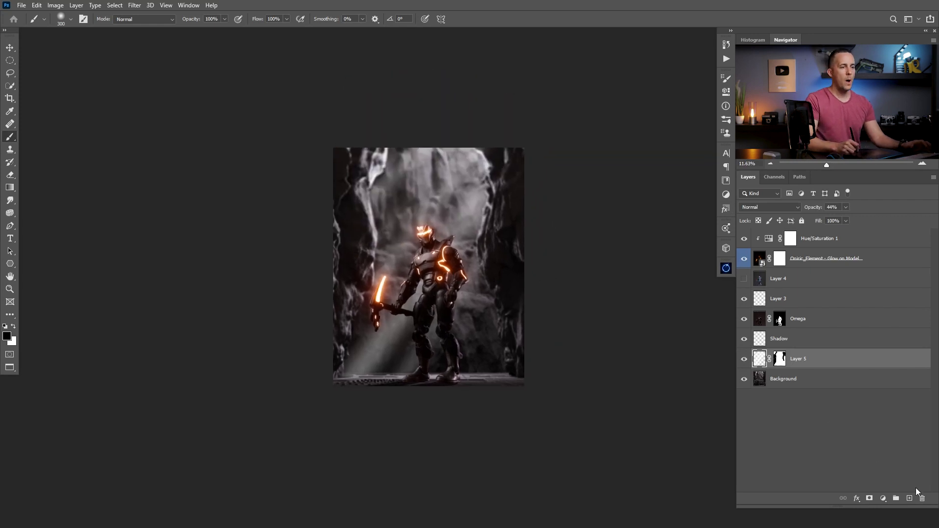
Add a new layer at the top of the stack, name it Smoke 01 and set the brush opacity to 20%
left_click(910, 498)
left_click_drag(761, 361, 761, 231)
key("2")
double_click(779, 238)
type("Smoke 01")
key("Return")
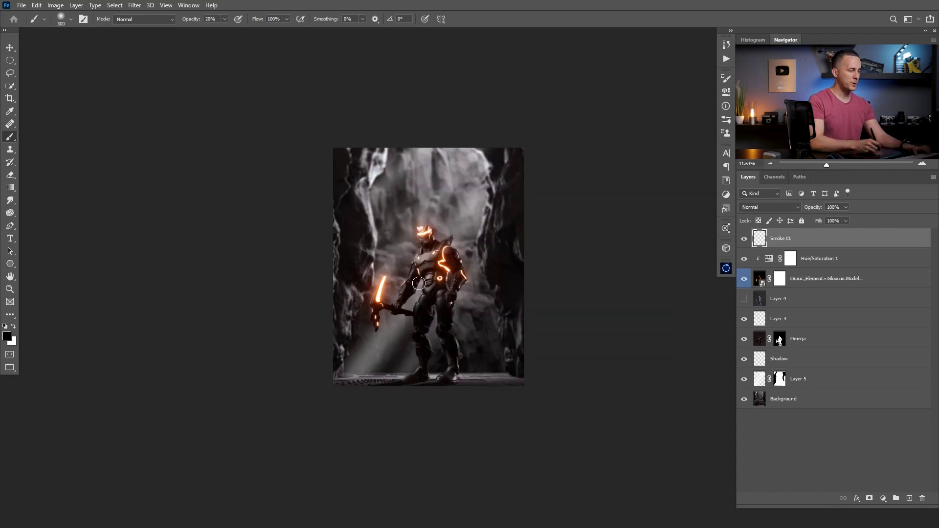
Choose the Cloud/Dust 02 brush and sample a grey from the cave wall as the foreground colour
left_click(471, 404)
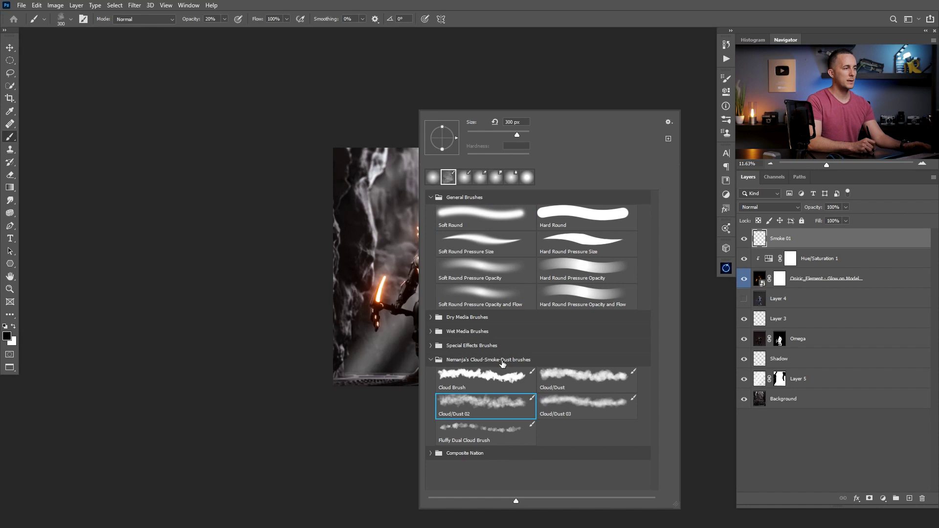
left_click(396, 407)
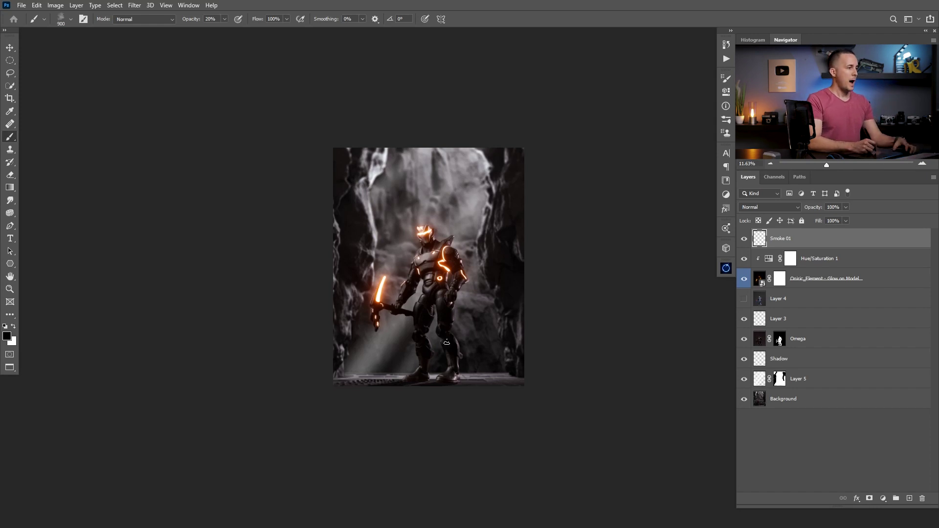
left_click(372, 210, "alt")
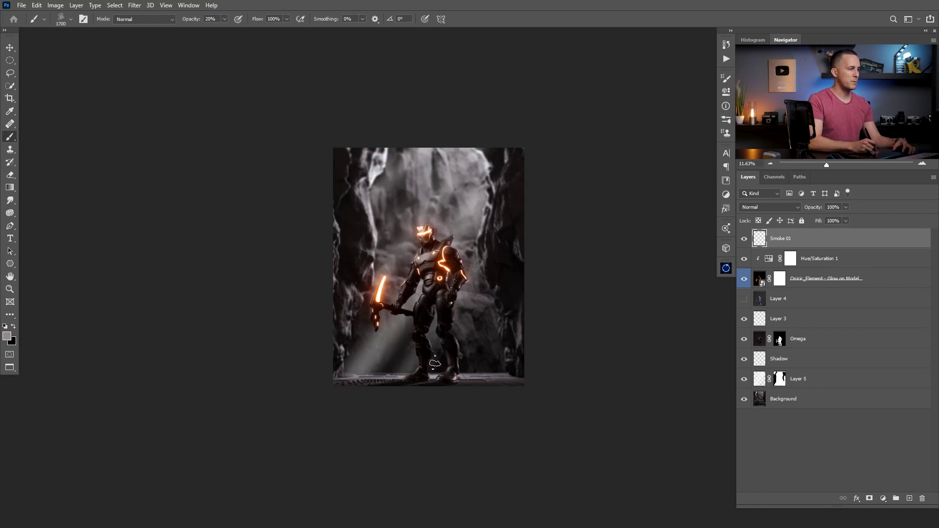
Paint faint grey smoke over the figure's feet and the floor on Smoke 01 with a brush up to 2100 px
mouse_move(413, 372)
left_mouse_down()
mouse_move(429, 377)
mouse_move(398, 381)
mouse_move(503, 382)
mouse_move(426, 382)
left_mouse_up()
key("x")
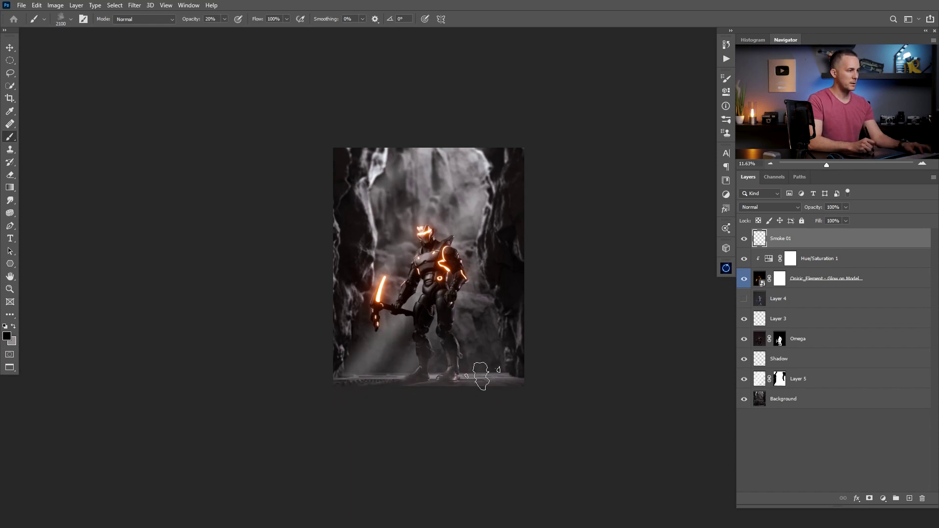
scroll(431, 387, "up", 4)
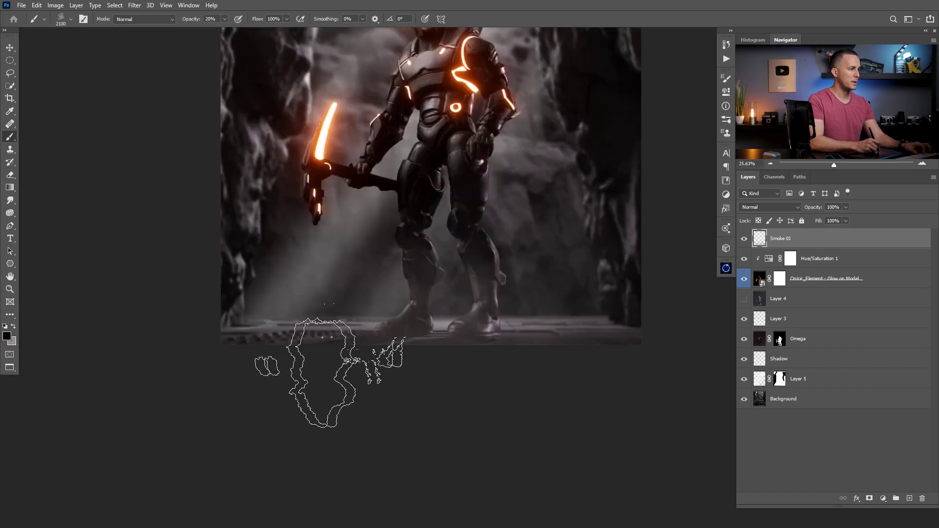
key("x")
scroll(275, 315, "down", 3)
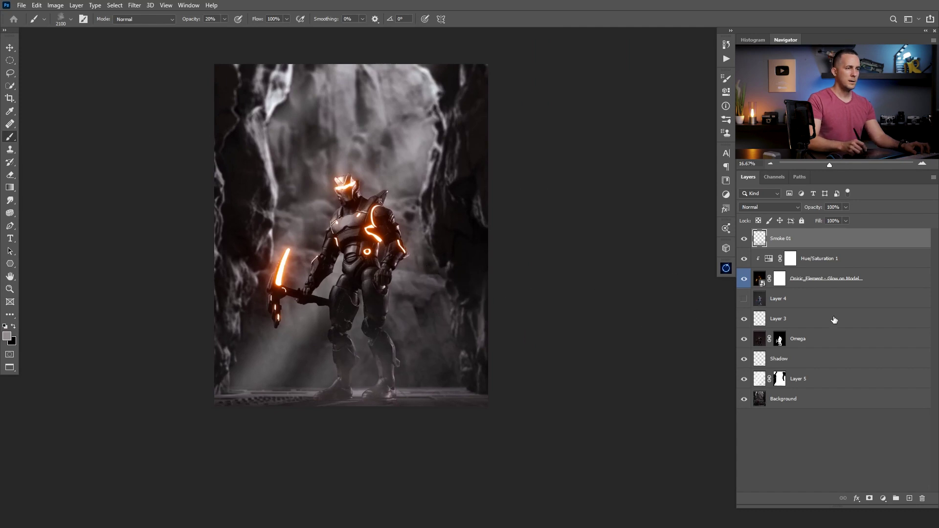
Add a mask to Smoke 01 and fade the smoke near the figure's feet with a 1700 px black cloud brush
left_click(870, 499)
key("bracketleft")
key("bracketleft")
key("bracketleft")
key("bracketleft")
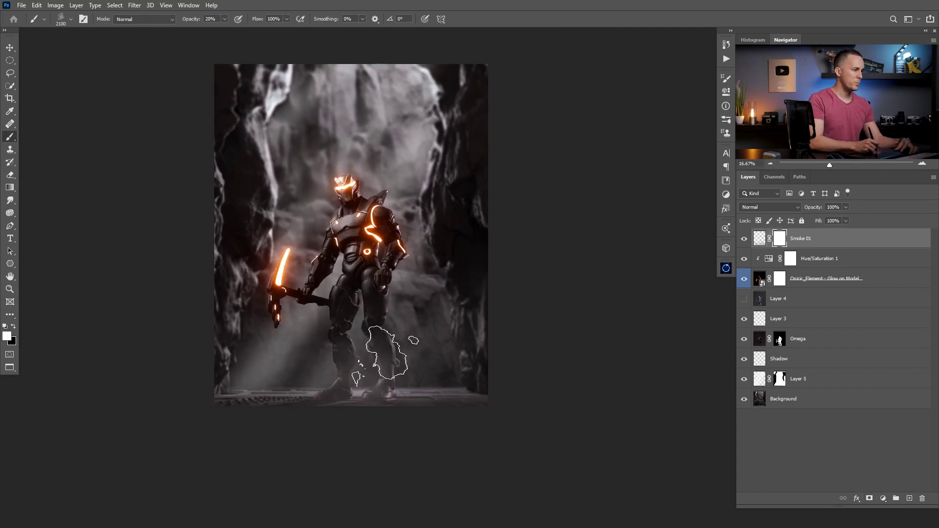
key("x")
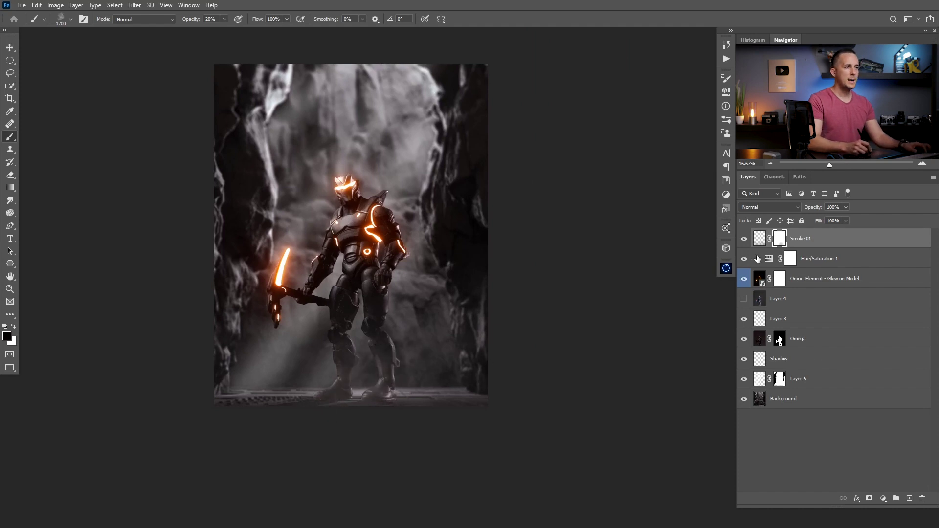
Add a layer named Smoke 02 above Smoke 01 and give it an inverted copy of the Omega mask
left_click(909, 499)
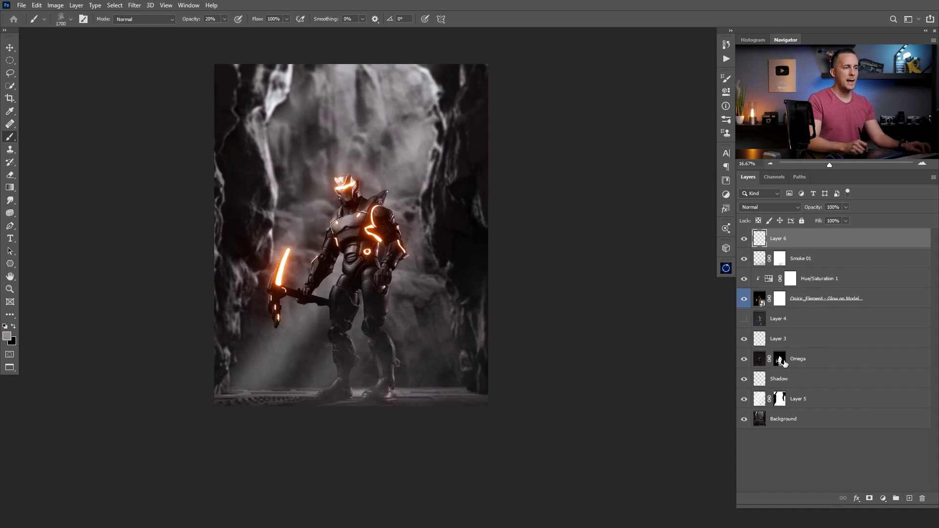
left_click_drag(780, 362, 779, 244)
left_click(783, 243)
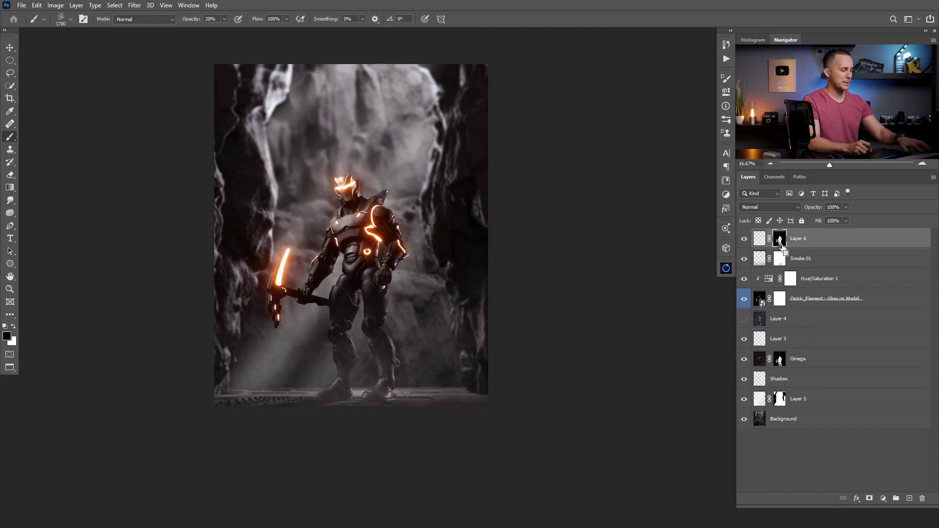
key("ctrl+i")
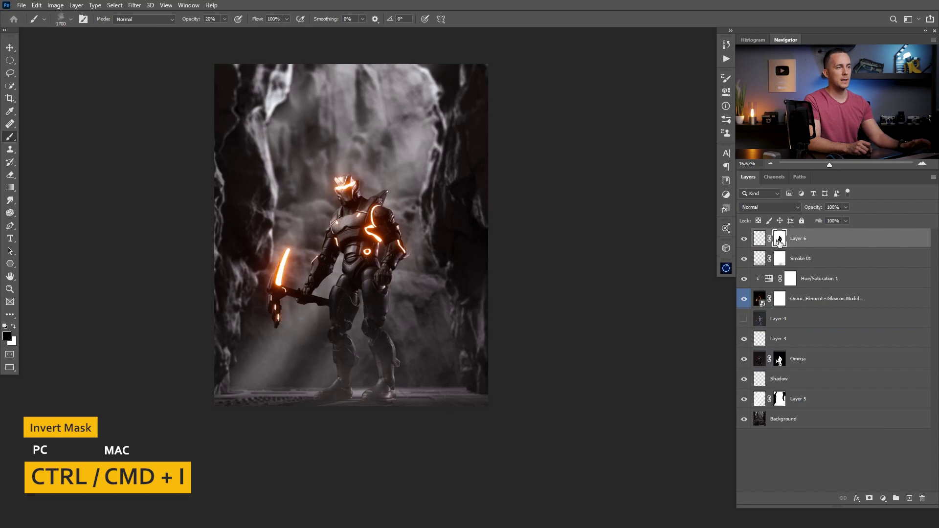
double_click(798, 239)
type("Smoke 02")
key("Return")
Paint grey smoke around and behind the figure's legs on the Smoke 02 layer with the 1700 px cloud brush
left_click(755, 241)
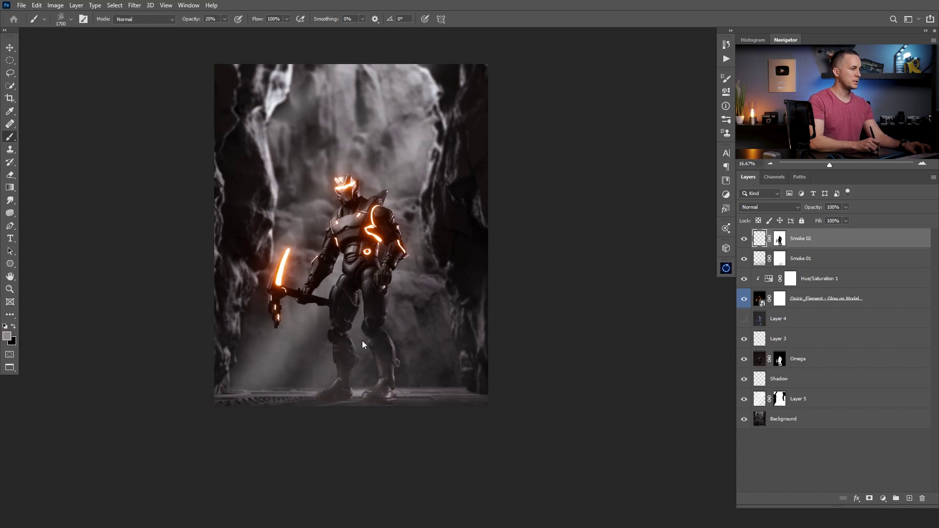
key("x")
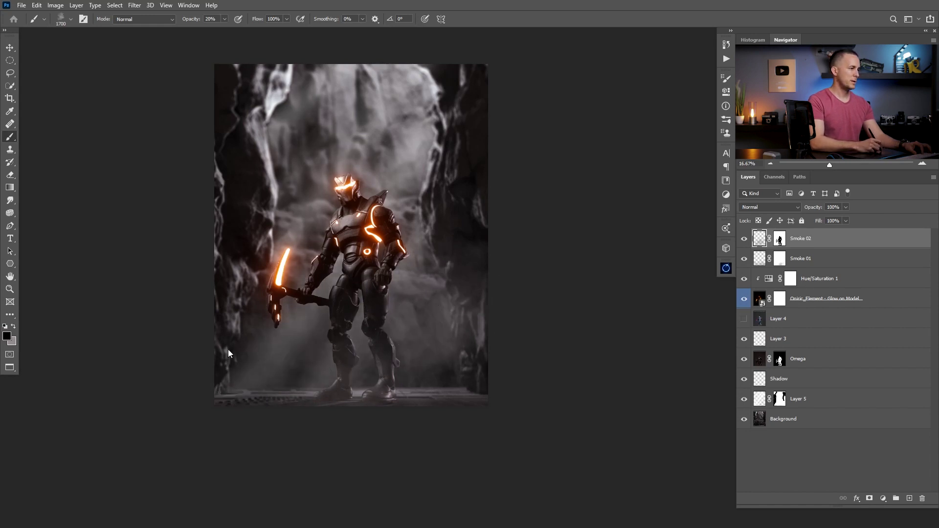
scroll(436, 317, "down", 2)
key("x")
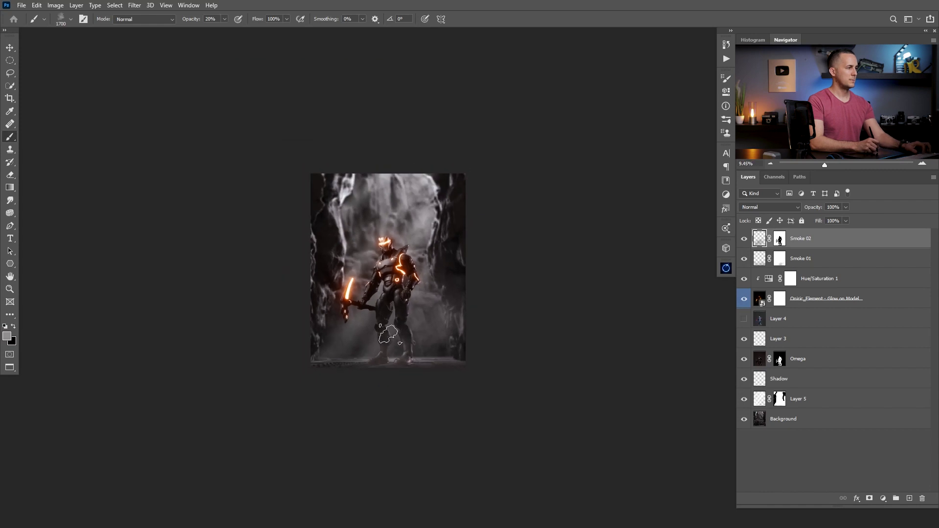
scroll(433, 332, "up", 1)
Lower the Smoke 02 layer's opacity to 78% and toggle the smoke layers' visibility to compare the result
left_click_drag(818, 210, 811, 210)
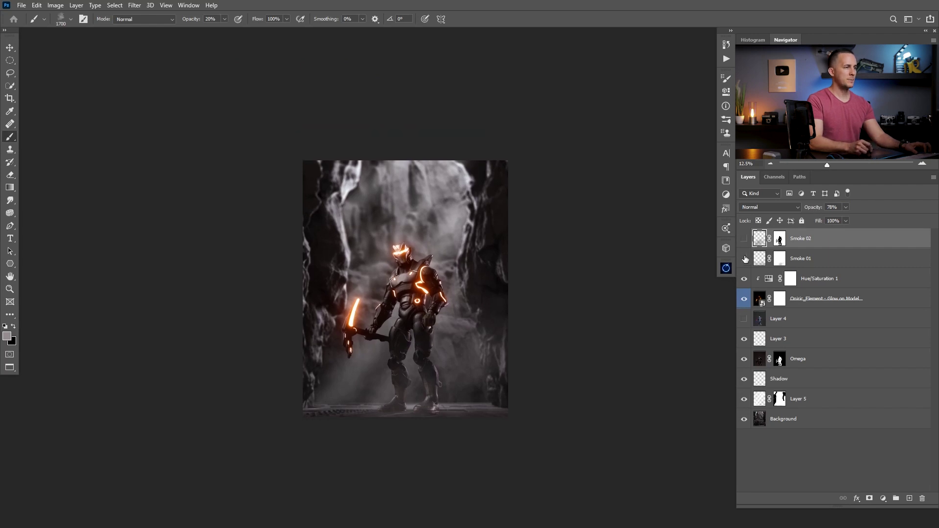
left_click(745, 239)
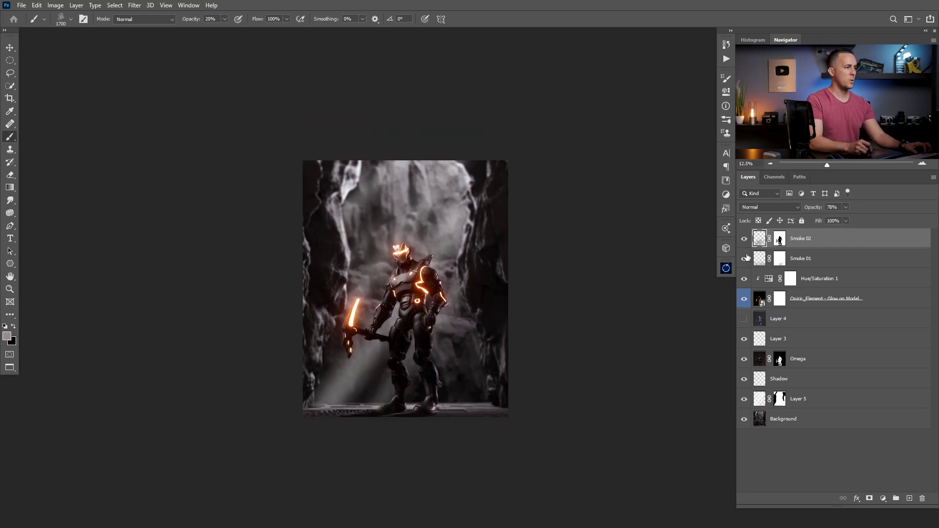
left_click(420, 320, "ctrl")
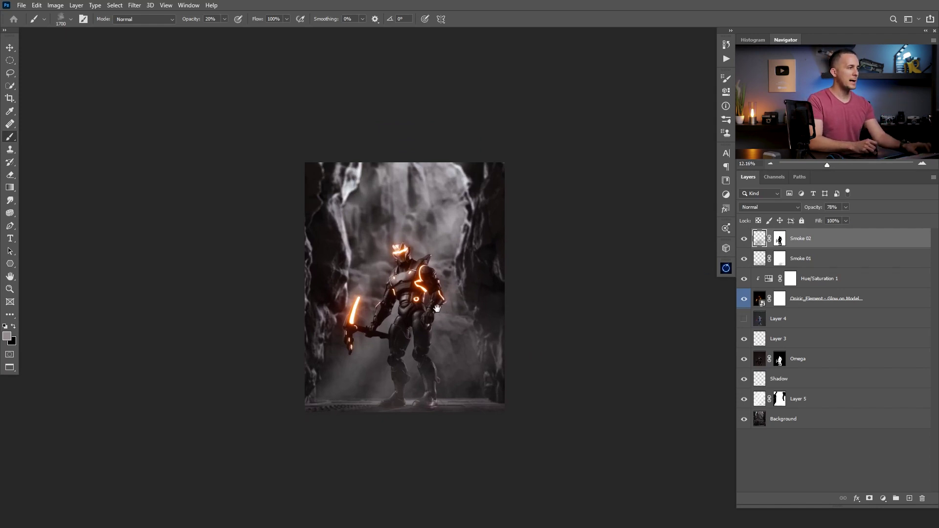
scroll(437, 308, "up", 3)
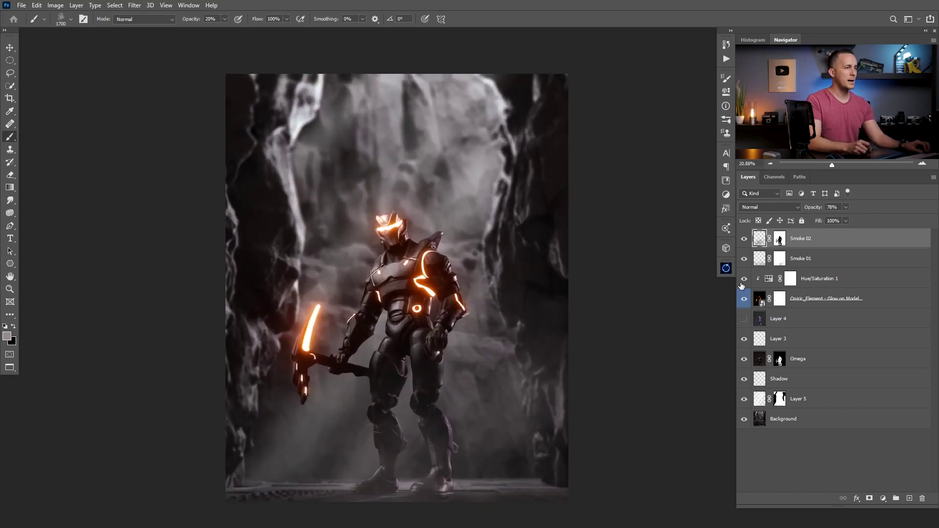
Stamp all visible layers into a new top layer and open it in the Camera Raw Filter
key("ctrl+alt+shift+e")
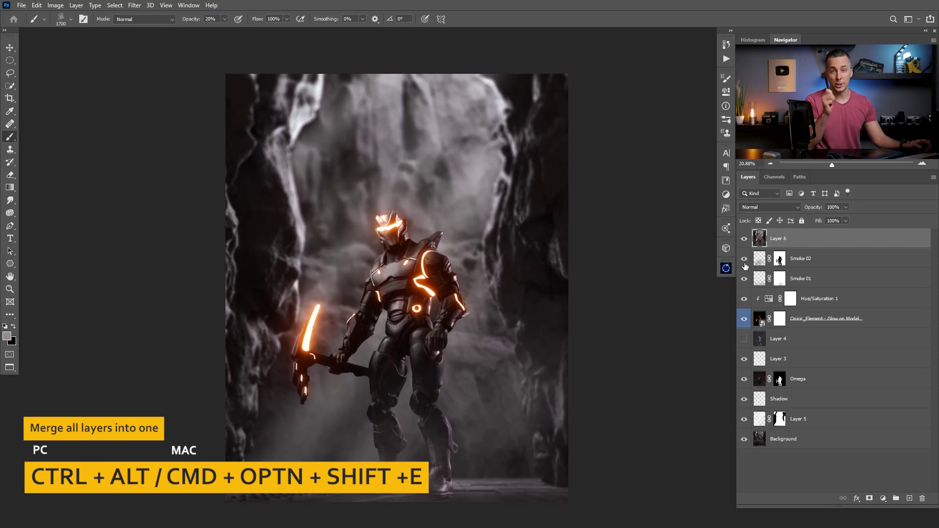
left_click(135, 5)
left_click(173, 60)
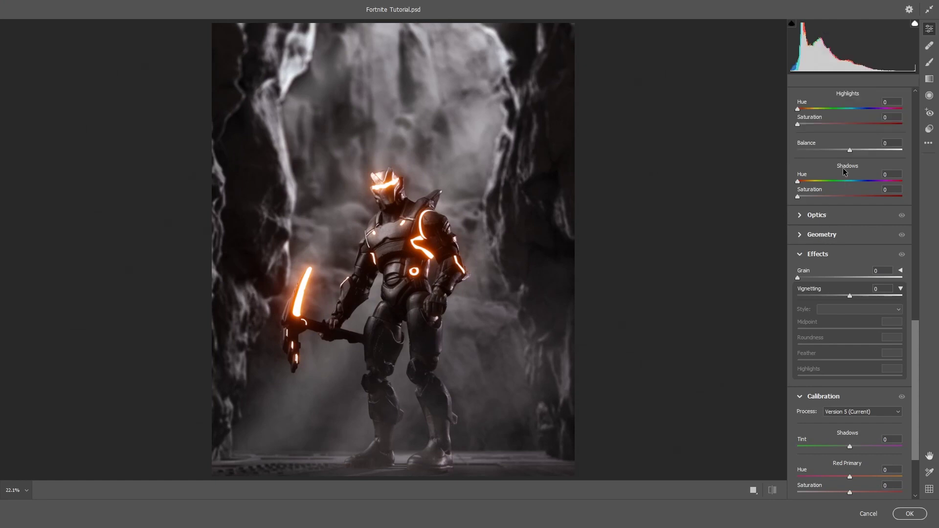
Darken the image edges with Vignetting −25 and Feather 62 in the Effects settings
left_click_drag(850, 295, 838, 295)
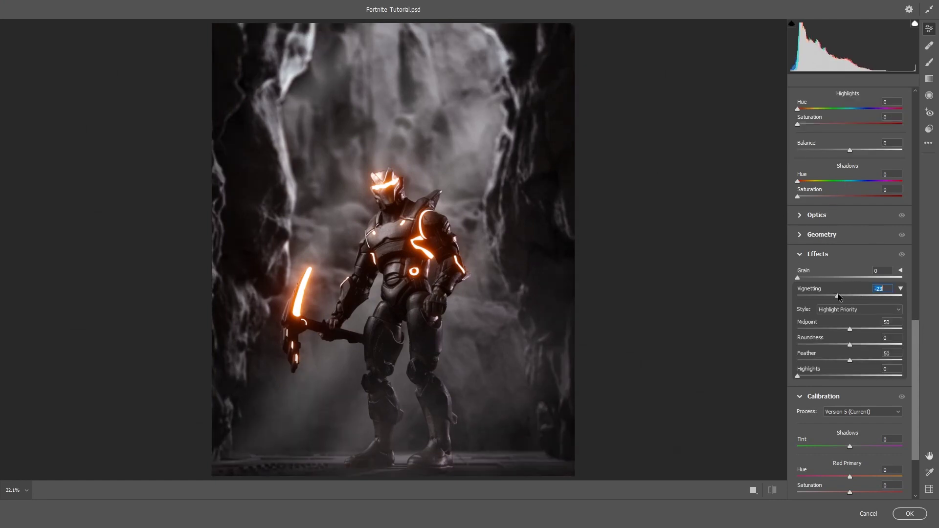
left_click_drag(850, 361, 863, 360)
Set the basic adjustments to Contrast +5, Shadows +14, Texture −7, Clarity +18, Dehaze −4 and Vibrance +5
left_click_drag(917, 347, 908, 117)
left_click_drag(850, 227, 852, 228)
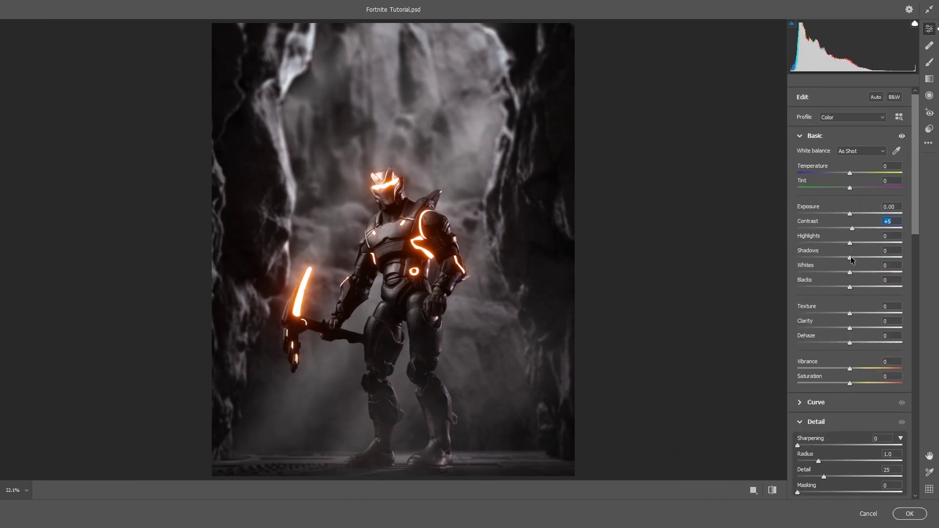
left_click_drag(859, 258, 857, 257)
scroll(911, 251, "down", 3)
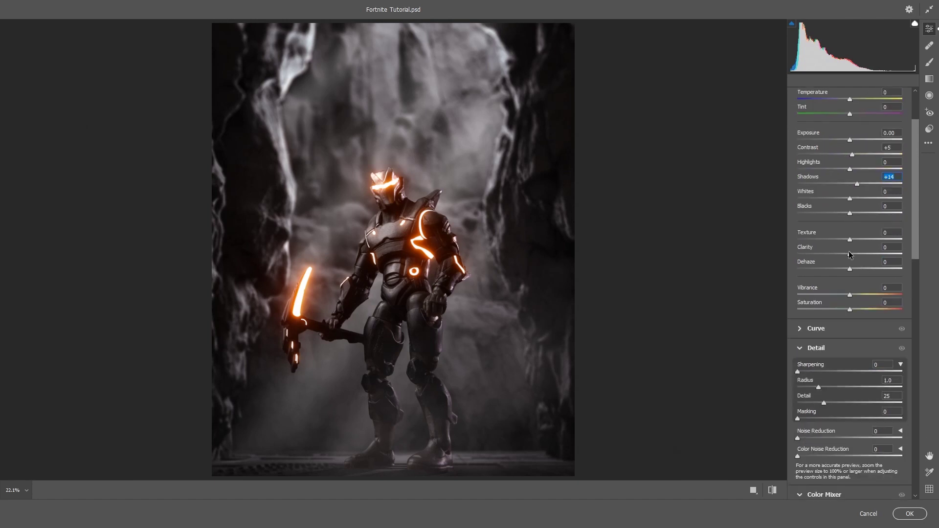
left_click_drag(863, 251, 846, 241)
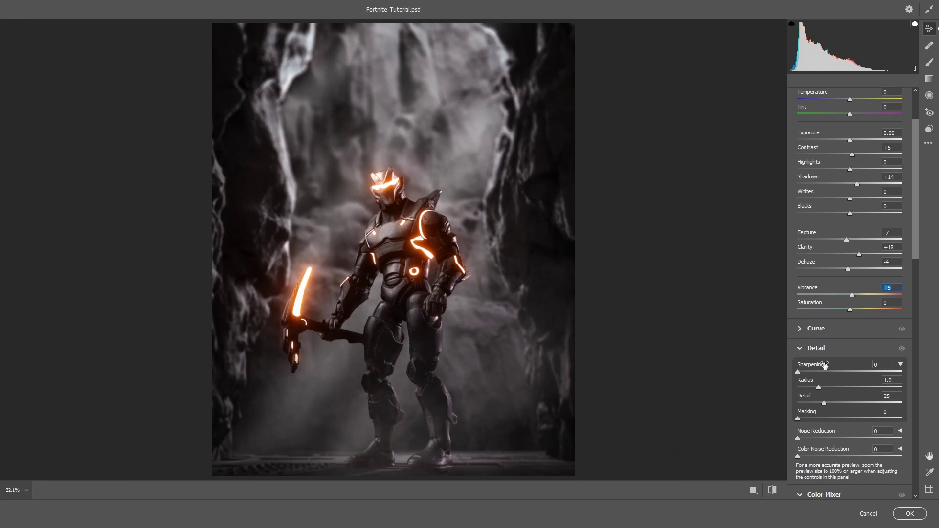
Tint the shadows blue in Split Toning with Hue 217 and set Balance to 36
left_click_drag(918, 253, 887, 382)
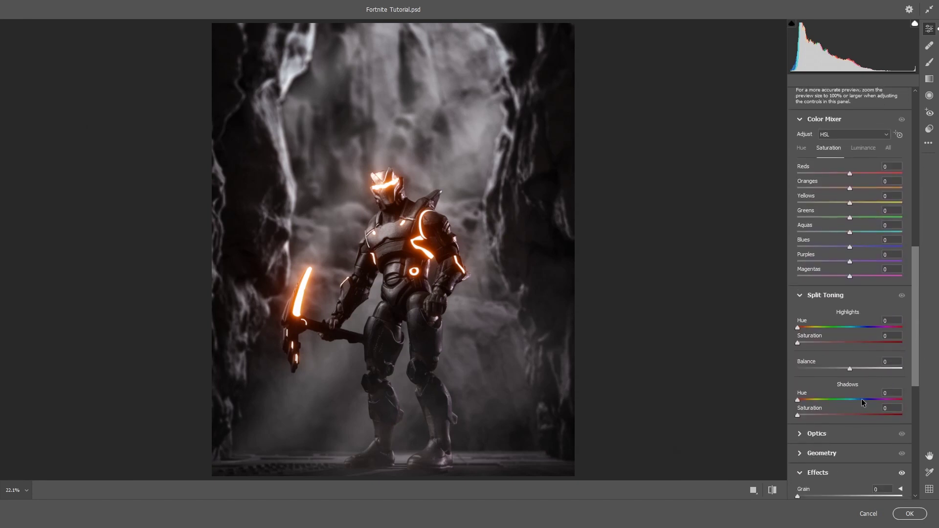
mouse_move(812, 415)
left_mouse_down()
mouse_move(864, 415)
mouse_move(819, 419)
mouse_move(830, 418)
left_mouse_up()
left_click(869, 369)
Cool the white balance Temperature to −4 and set the Split Toning shadow Saturation to 17
left_click_drag(915, 341, 927, 132)
left_click_drag(850, 176, 849, 175)
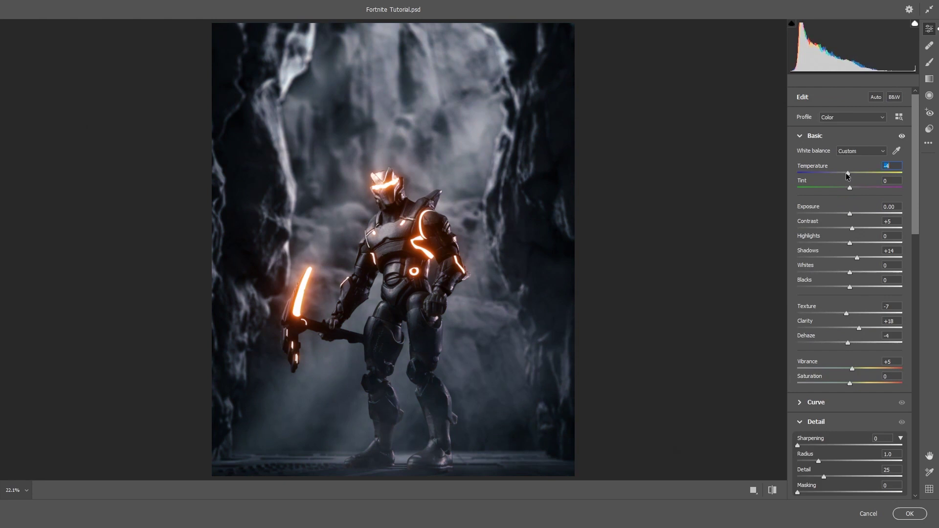
left_click_drag(918, 205, 911, 383)
left_click_drag(817, 355, 813, 355)
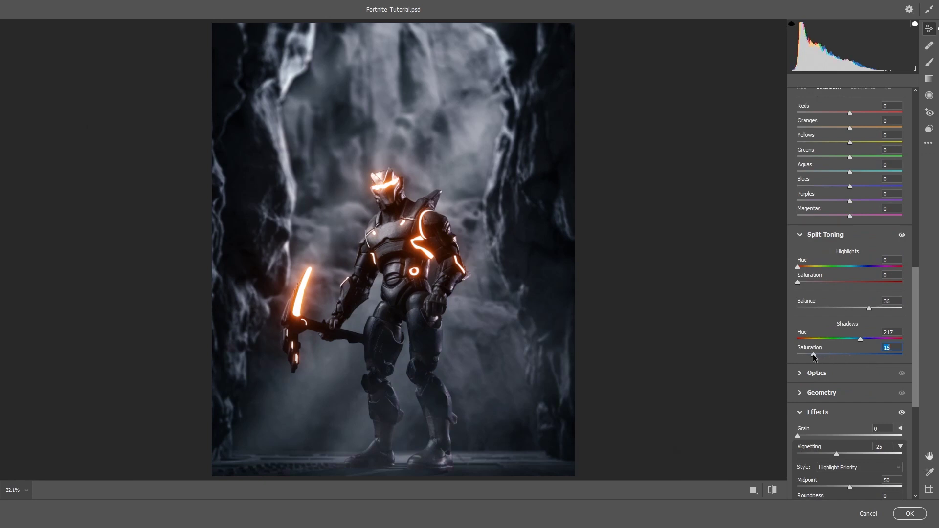
left_click_drag(813, 355, 815, 354)
Add a small amount of Grain to the image in the Effects settings
left_click_drag(915, 351, 918, 362)
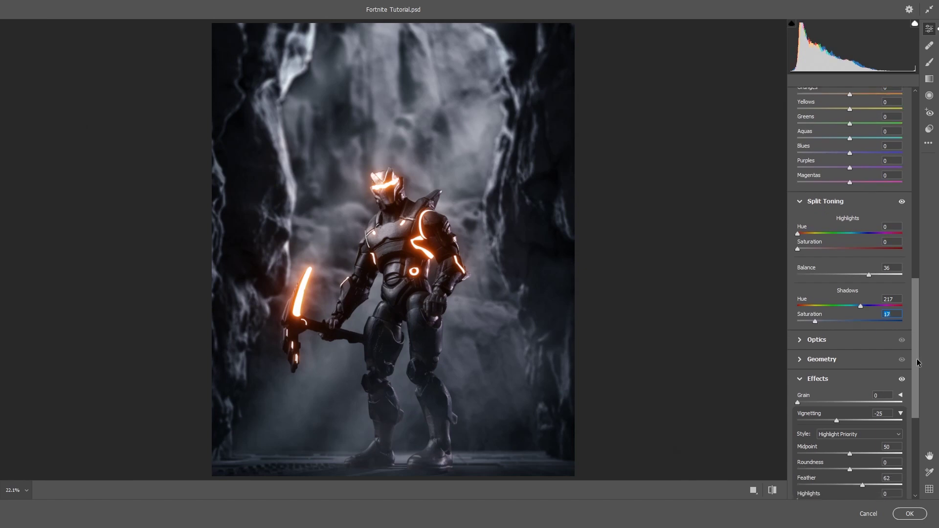
scroll(862, 390, "down", 1)
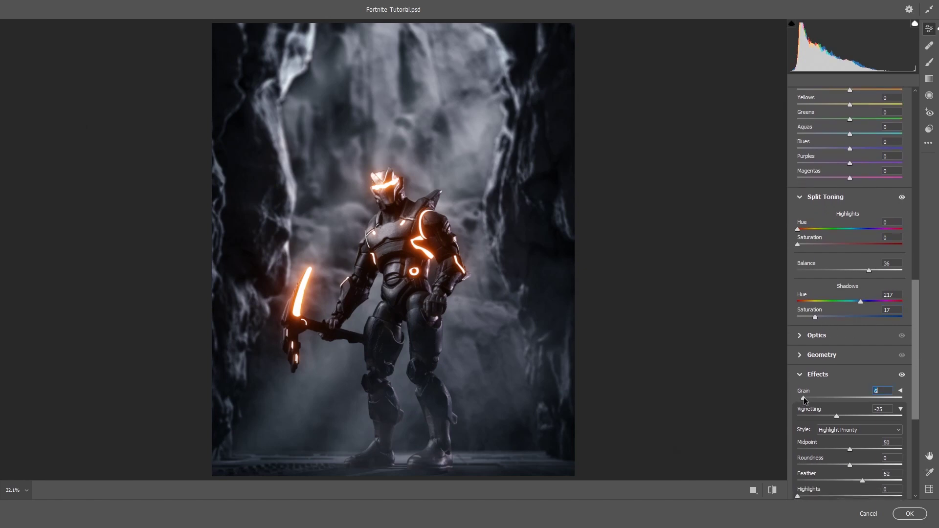
left_click_drag(804, 397, 809, 397)
Raise the Sharpening amount and increase its Masking to restrict sharpening to the edges
left_click_drag(917, 354, 925, 188)
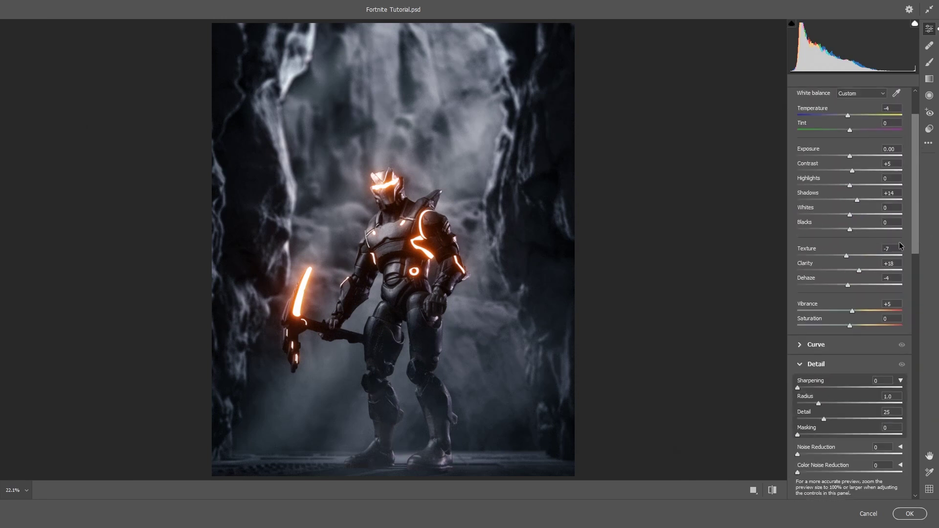
left_click_drag(802, 389, 849, 388)
key("alt")
left_click_drag(798, 435, 859, 432)
left_click(859, 433, "alt")
Fine-tune the Sharpening amount, compare with the unedited image and apply the Camera Raw Filter to Layer 6
left_click(853, 386)
left_click(853, 387)
scroll(910, 234, "up", 1)
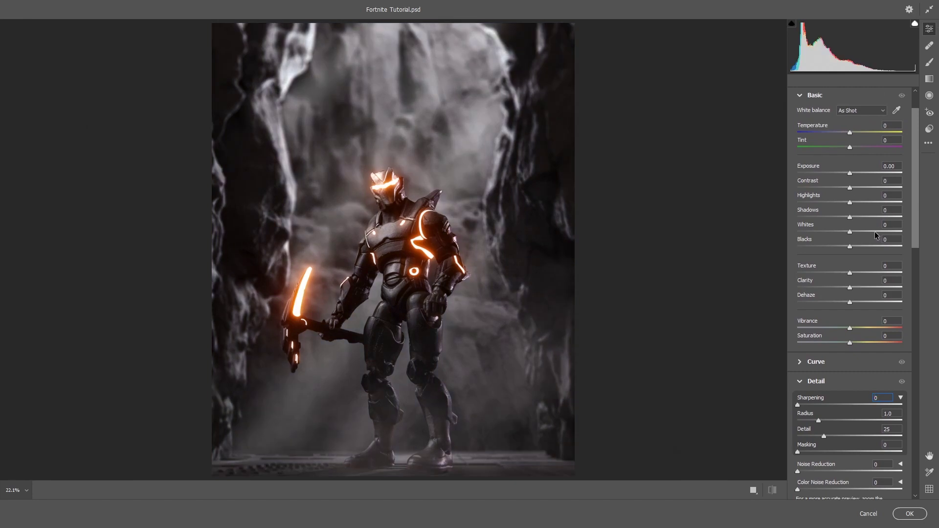
left_click(909, 515)
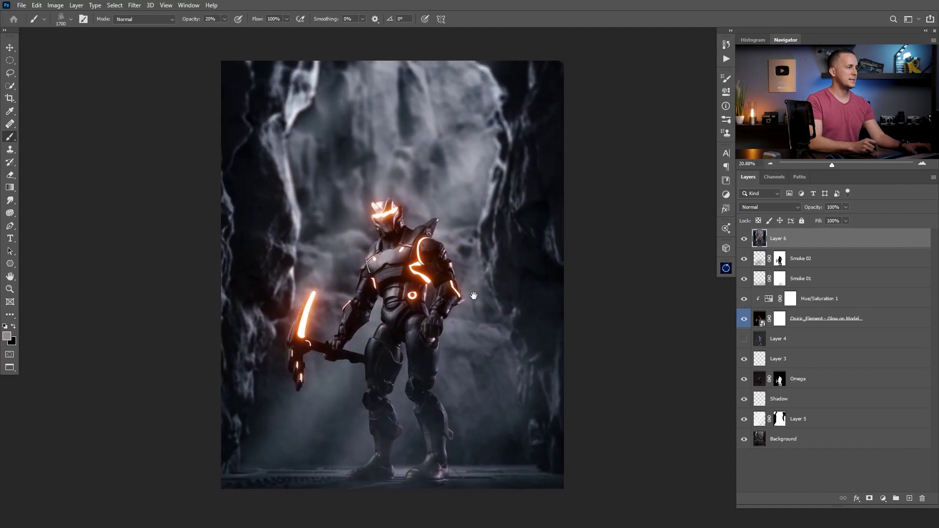
Generate a new Oniric Diffuse glow from Layer 6 and enable its mask
left_click(727, 269)
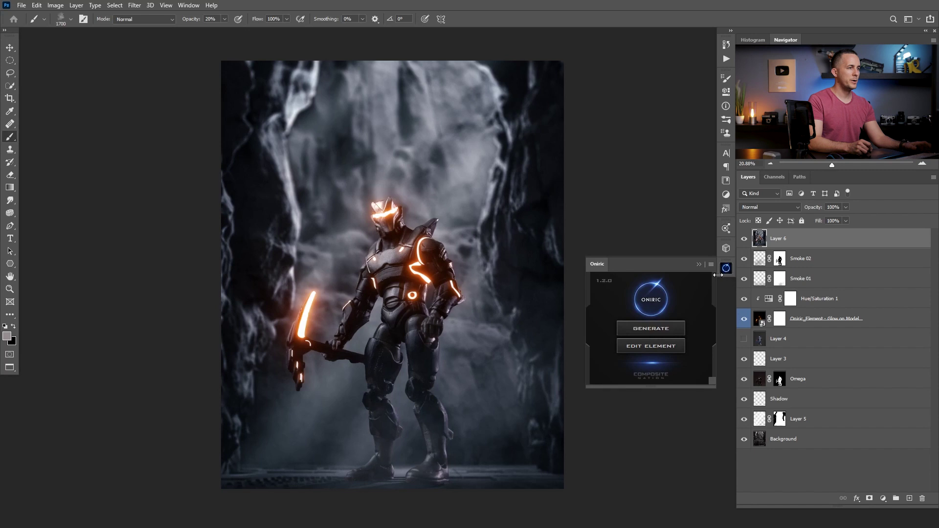
left_click(651, 329)
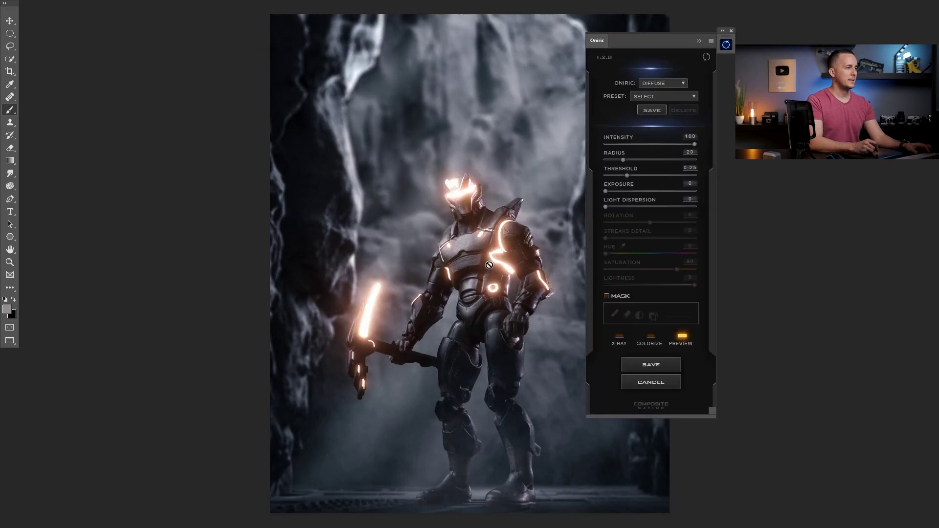
left_click_drag(643, 280, 542, 280)
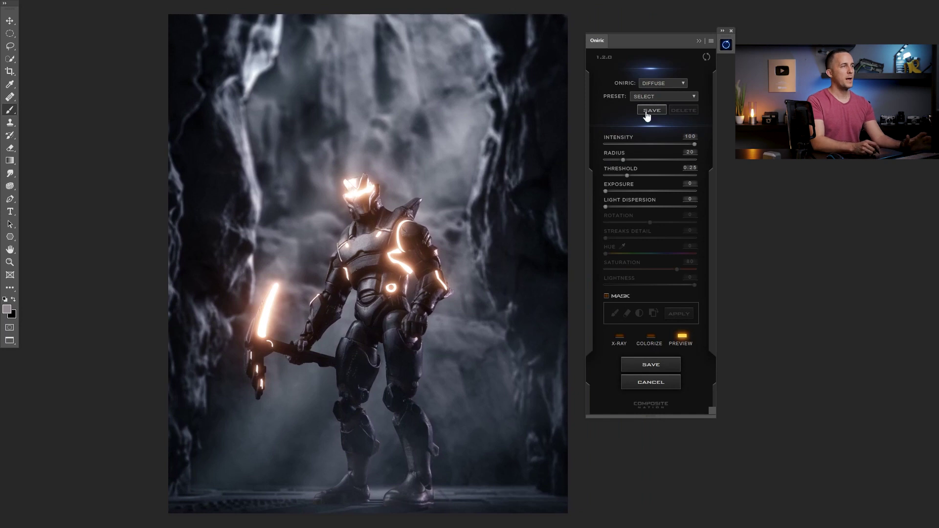
left_click(607, 296)
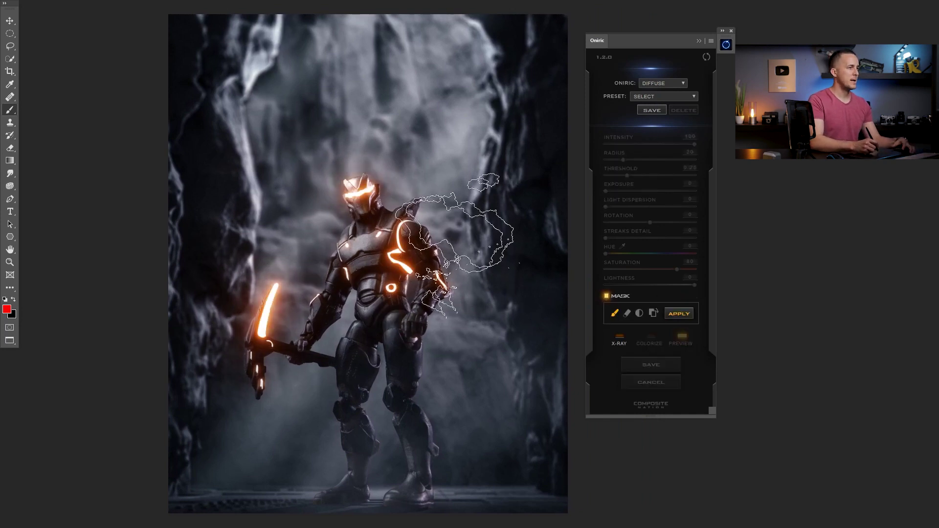
Paint the glow mask over the figure's head, torso, arms and axe with a smaller Soft Round brush
right_click(482, 274)
left_click(460, 214)
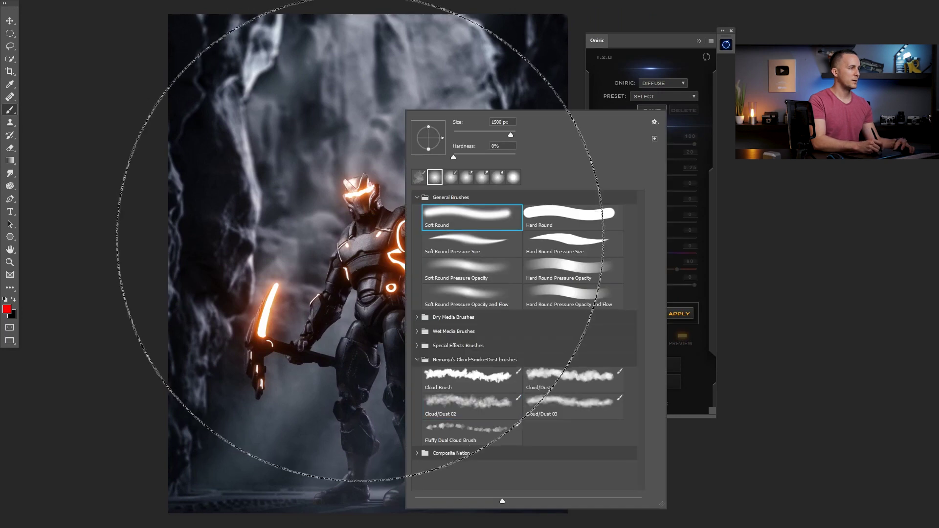
left_click_drag(510, 134, 478, 136)
left_click(358, 196)
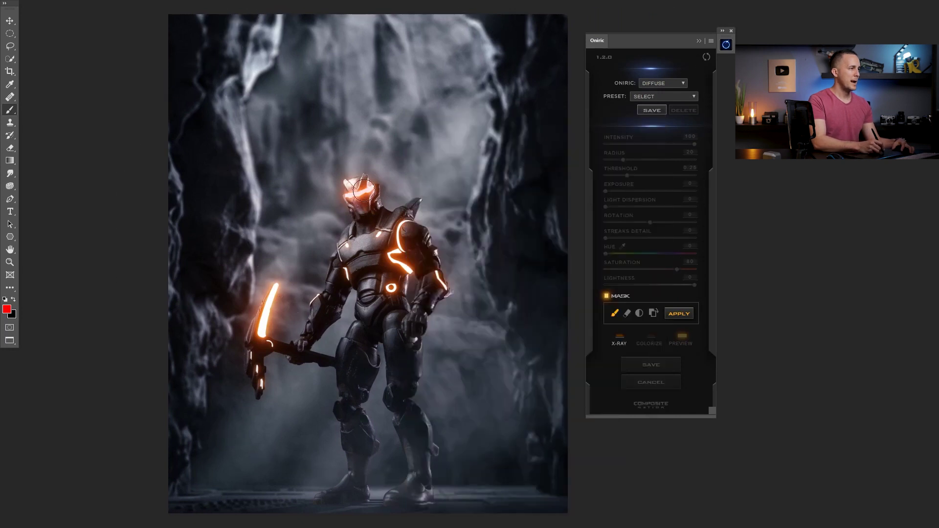
mouse_move(358, 198)
left_mouse_down()
mouse_move(361, 218)
mouse_move(366, 189)
mouse_move(346, 208)
mouse_move(368, 187)
mouse_move(350, 198)
mouse_move(405, 243)
mouse_move(408, 231)
mouse_move(393, 262)
mouse_move(417, 280)
mouse_move(429, 268)
mouse_move(441, 293)
mouse_move(414, 317)
mouse_move(392, 301)
mouse_move(397, 283)
mouse_move(352, 265)
mouse_move(348, 280)
mouse_move(342, 249)
mouse_move(391, 225)
mouse_move(366, 237)
mouse_move(342, 252)
mouse_move(304, 354)
mouse_move(263, 345)
mouse_move(270, 294)
mouse_move(260, 395)
left_mouse_up()
left_click_drag(389, 288, 360, 262)
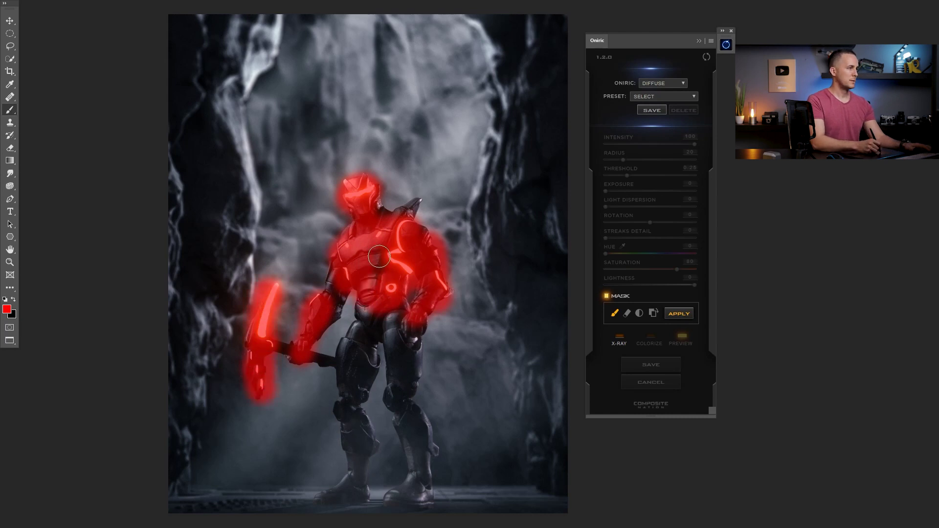
Extend the mask over the feet, waist and upper thigh, invert it and apply it
left_click(426, 486)
left_click_drag(425, 487, 420, 491)
mouse_move(343, 485)
left_mouse_down()
mouse_move(354, 494)
mouse_move(362, 487)
left_mouse_up()
mouse_move(352, 363)
left_mouse_down()
mouse_move(369, 325)
mouse_move(360, 353)
mouse_move(391, 304)
mouse_move(419, 307)
left_mouse_up()
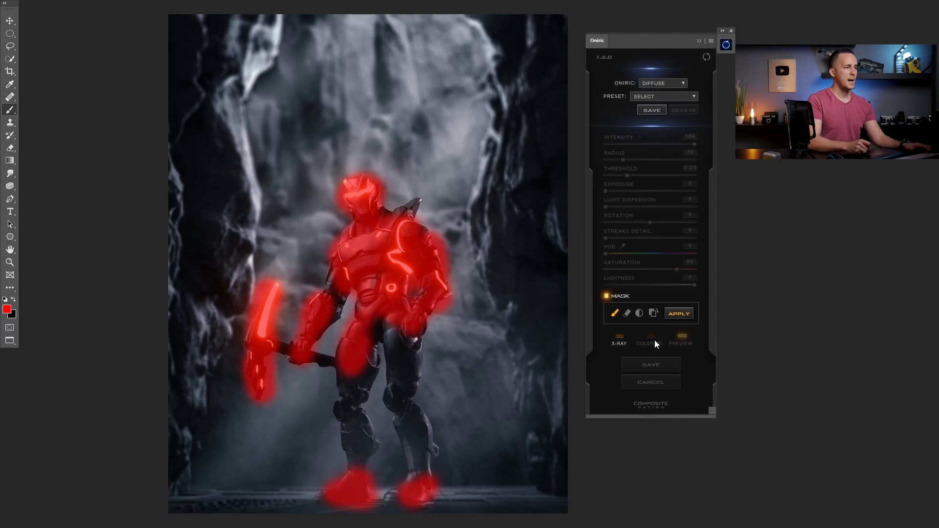
left_click(640, 314)
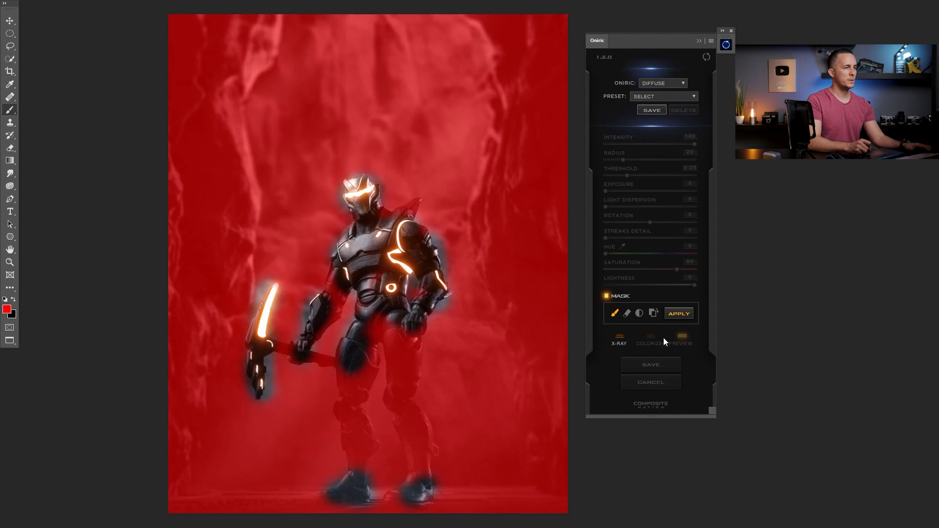
left_click(683, 317)
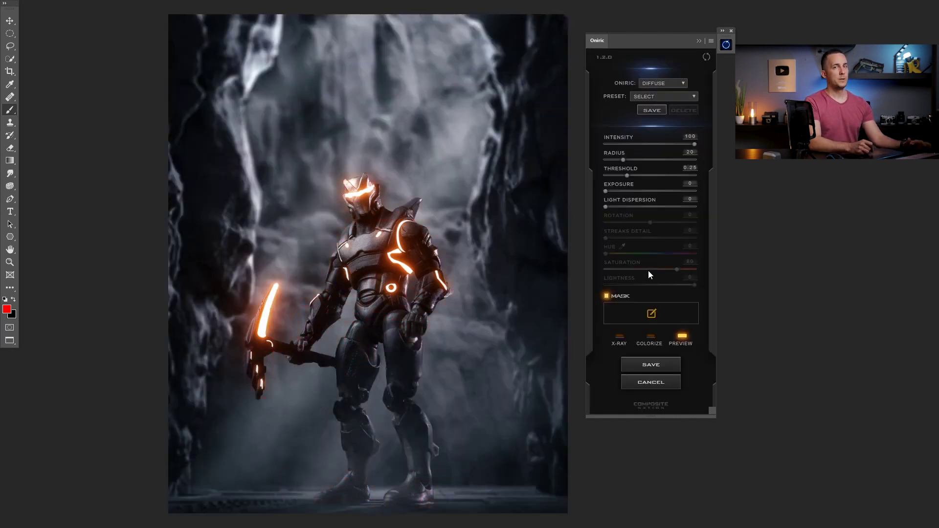
Set the glow's Threshold to 0.62 using the X-ray view and compare the result with the preview off
left_click(620, 336)
left_click_drag(628, 175, 661, 176)
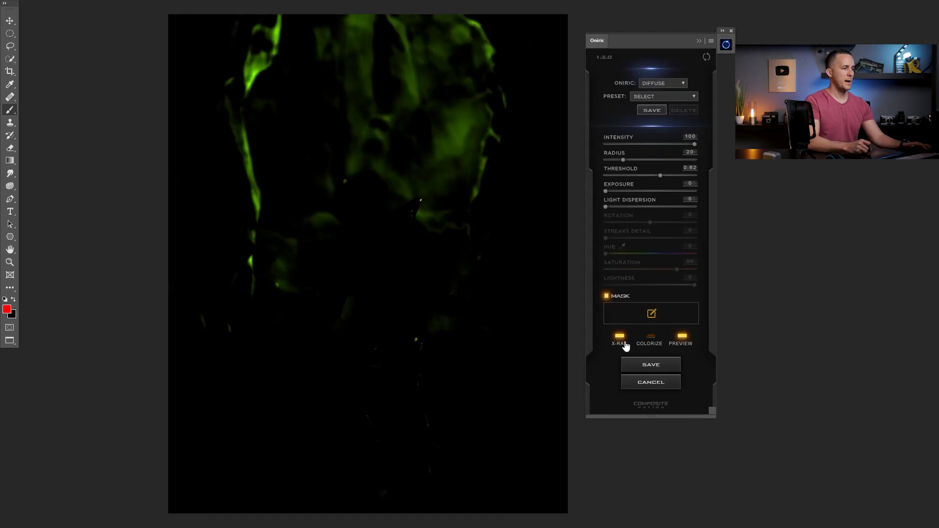
left_click(625, 344)
left_click(684, 340)
left_click(687, 341)
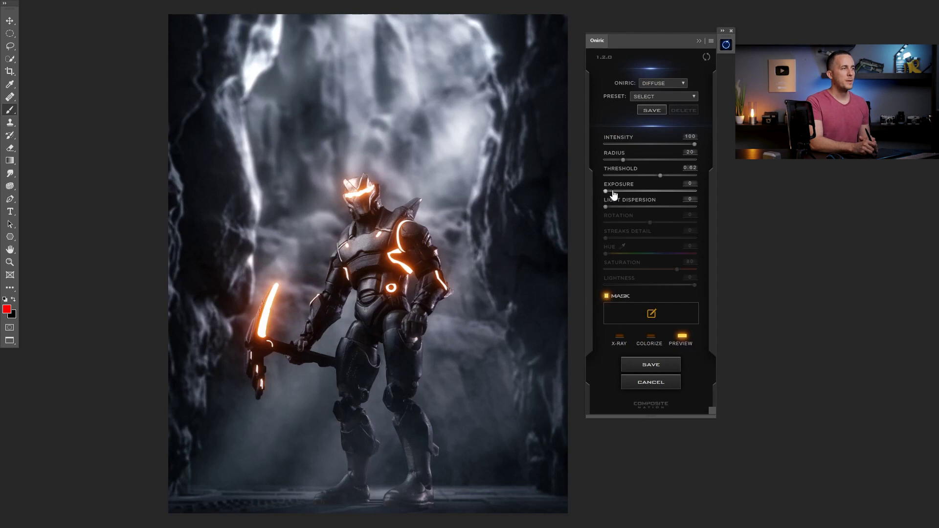
Try stronger Exposure values for the background glow, such as 143 and 77, and return Exposure to 0
left_click_drag(614, 195, 653, 192)
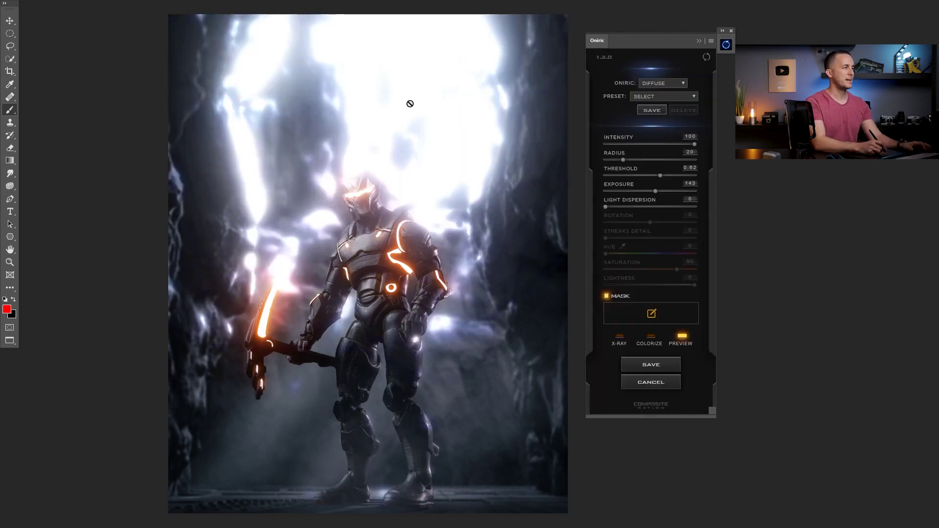
left_click_drag(656, 194, 627, 196)
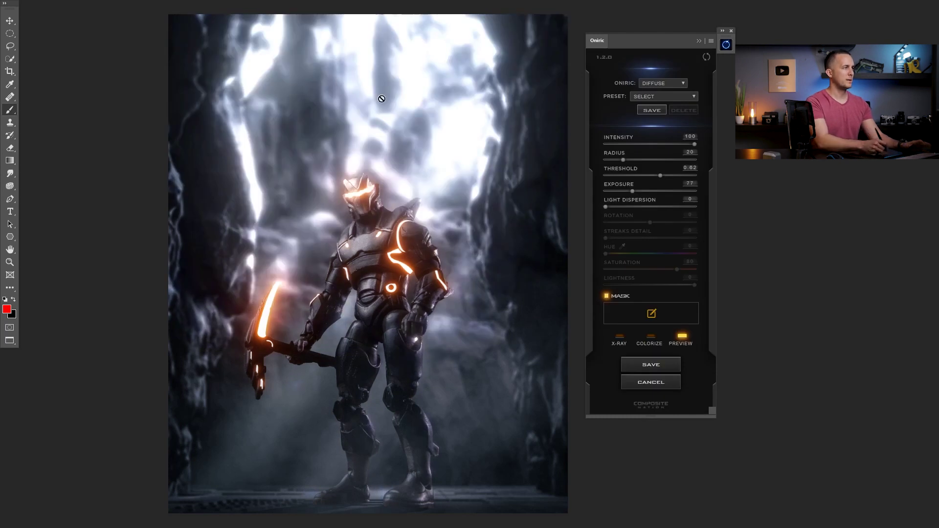
left_click(631, 191)
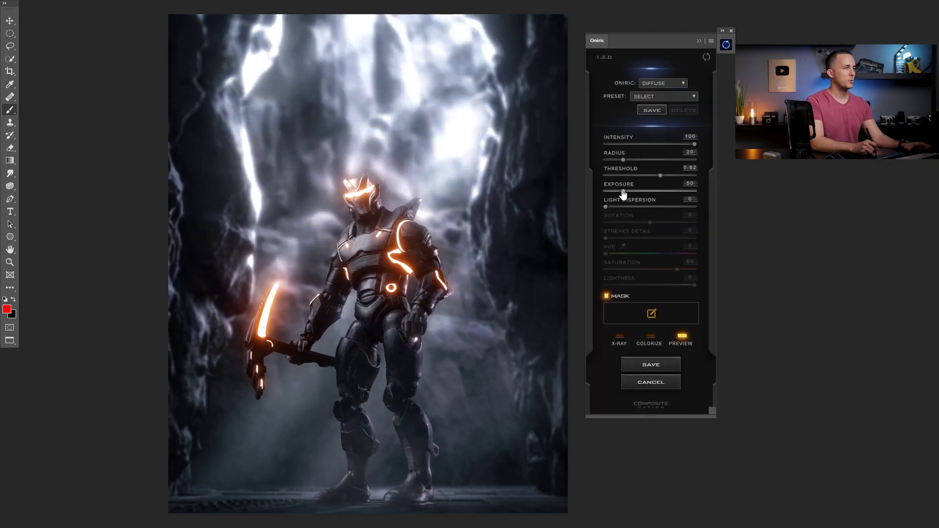
left_click_drag(614, 193, 618, 192)
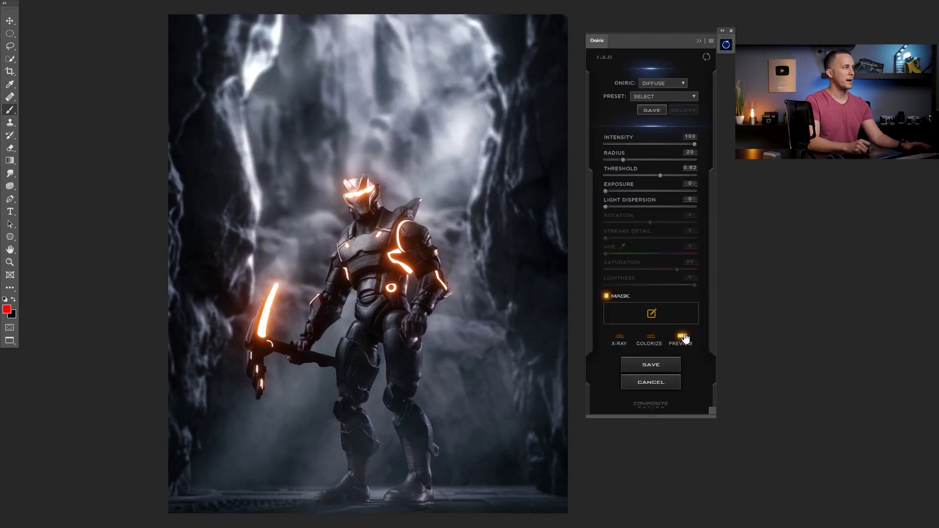
Set the glow's Intensity to 82, save the Oniric element as Background and compare the image with and without it
left_click_drag(695, 144, 681, 145)
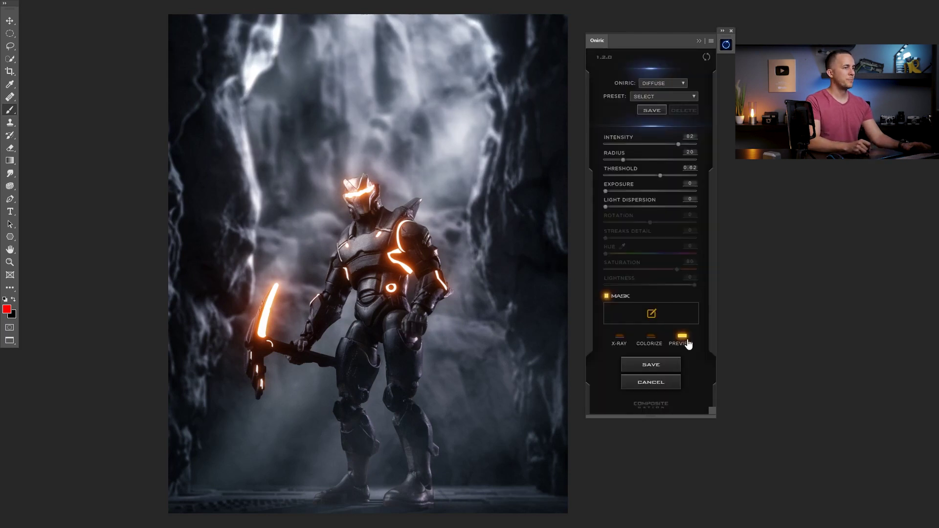
left_click(685, 341)
left_click(685, 341)
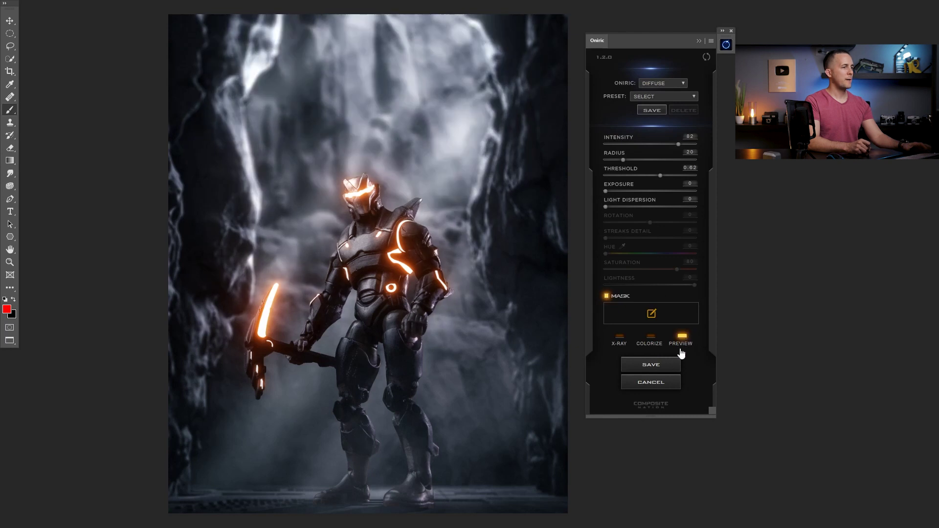
left_click(659, 371)
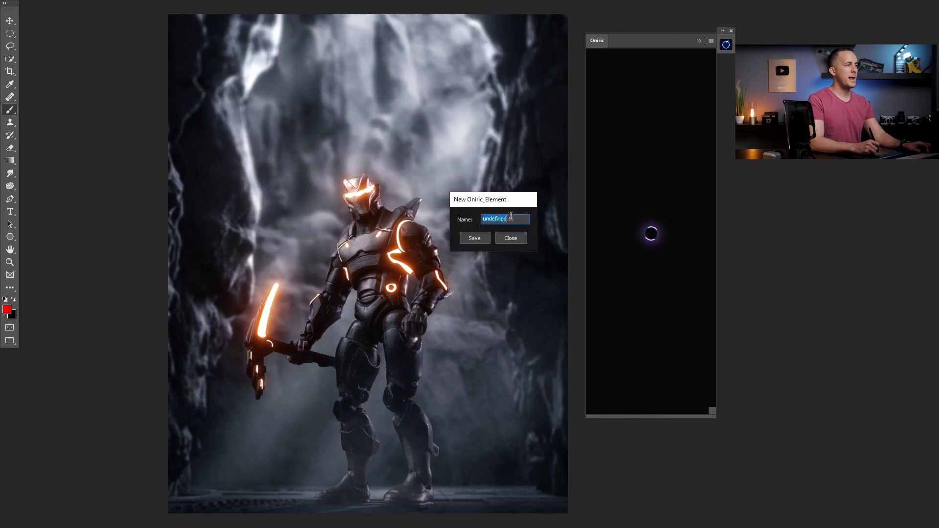
type("Background")
key("Return")
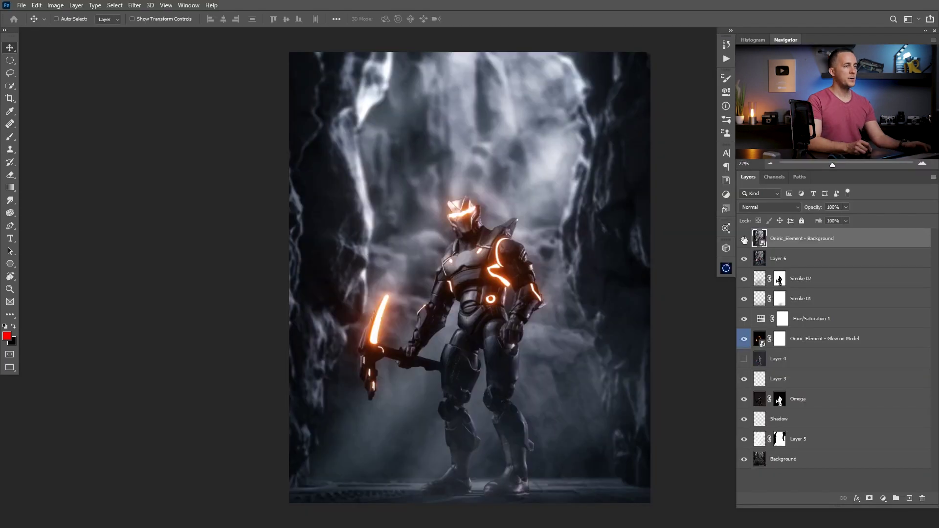
left_click(744, 239)
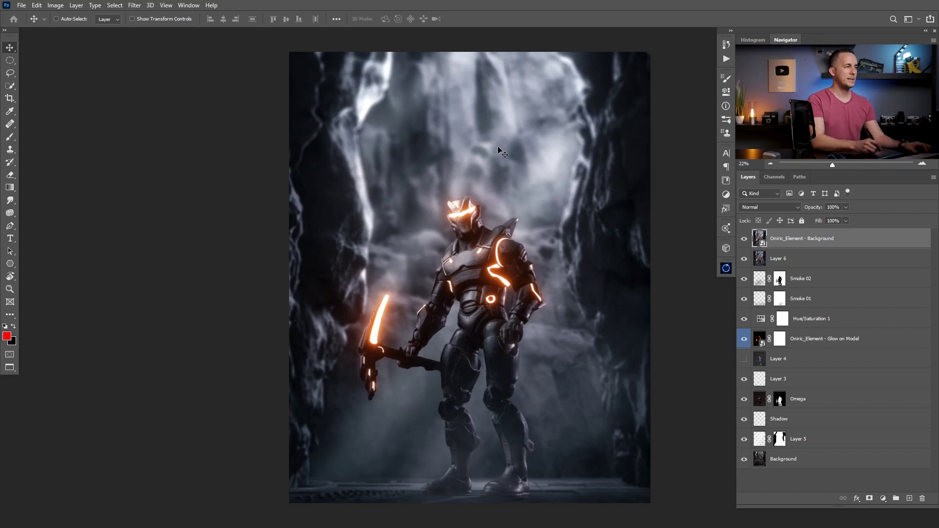
Add the text FORTNITE in Burbank Big Condensed Black above the figure
key("t")
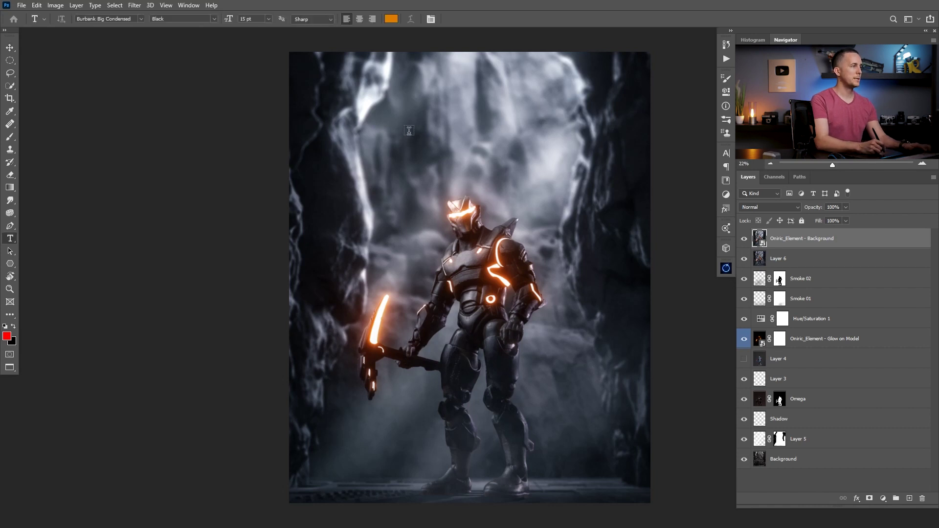
left_click(141, 19)
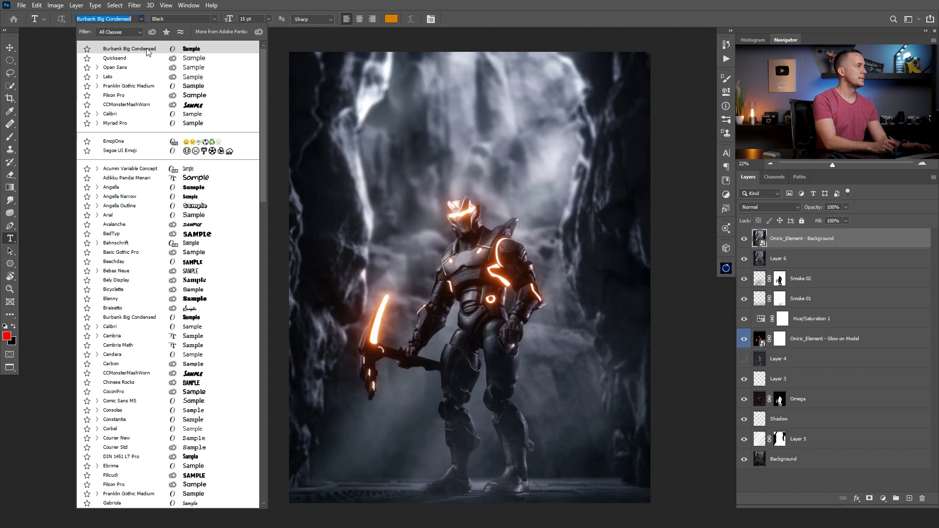
left_click(138, 52)
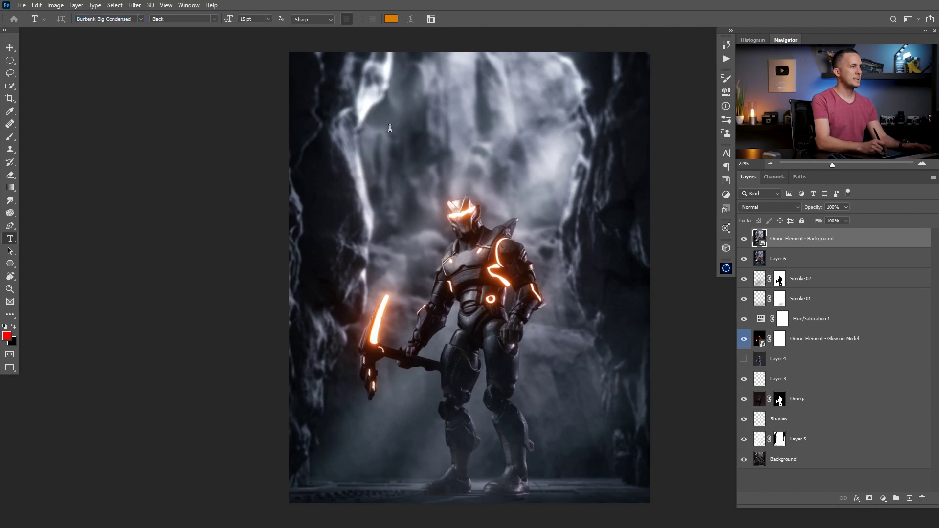
left_click(386, 131)
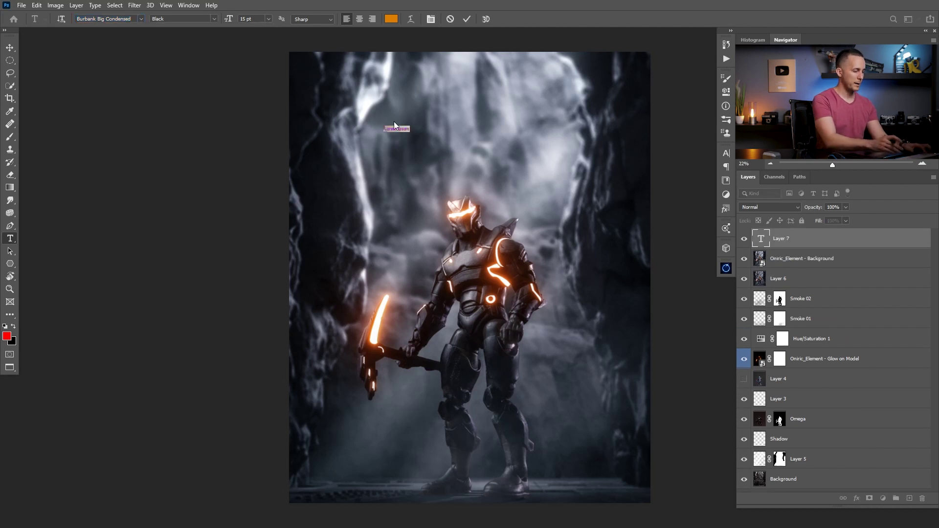
type("OORTNITE")
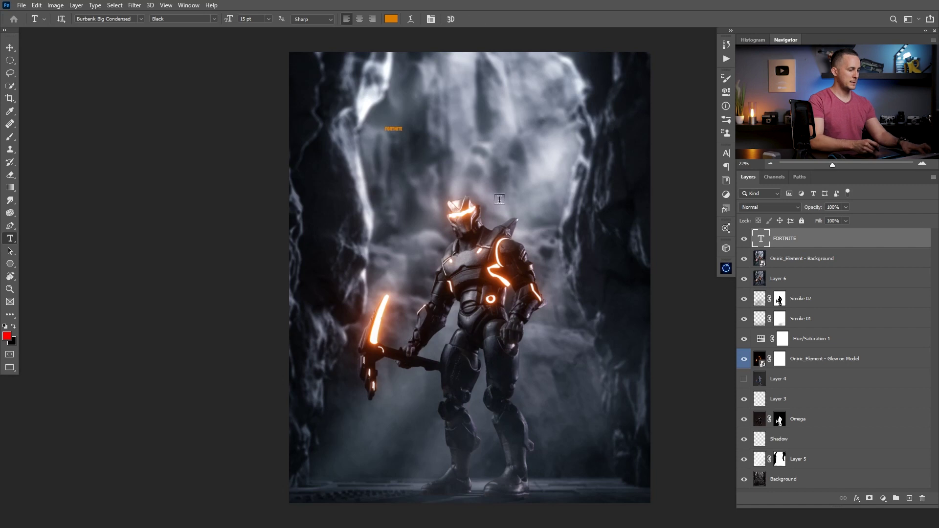
Enlarge the FORTNITE title to about 199 pt and centre it near the top of the image
left_click_drag(403, 131, 575, 208)
left_click_drag(521, 155, 496, 128)
left_click_drag(562, 123, 582, 123)
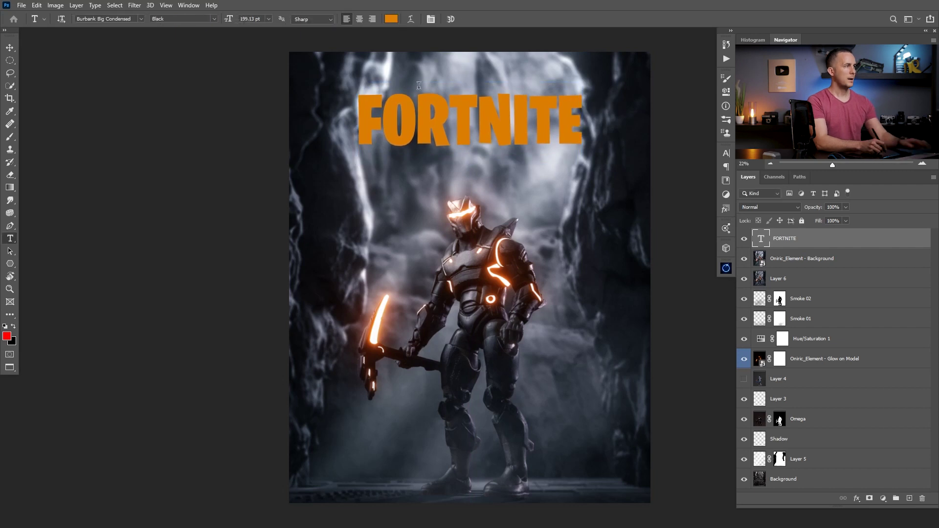
Change the FORTNITE title's text color to white
left_click(392, 19)
left_click(354, 200)
left_click(563, 193)
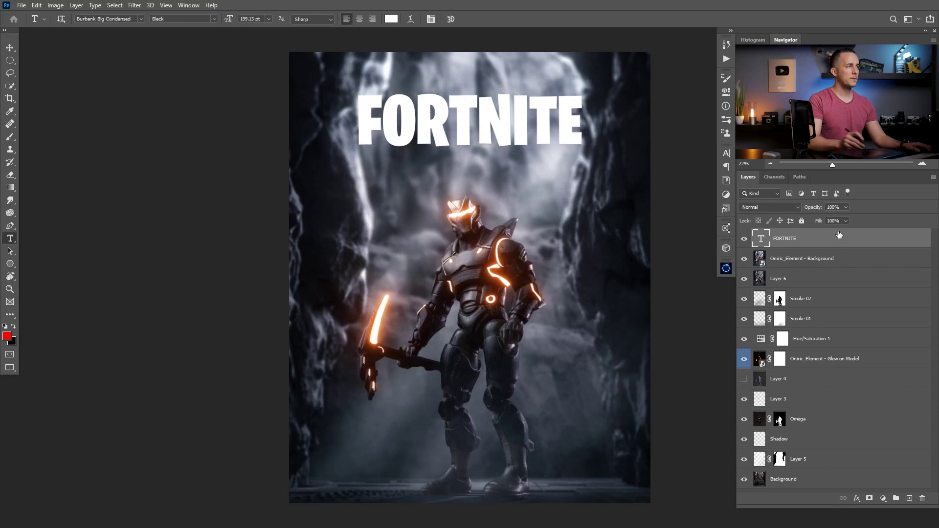
Add an orange-red Outer Glow to the FORTNITE layer with Linear Dodge (Add), 100% opacity, 21% spread and 62 px size
double_click(796, 226)
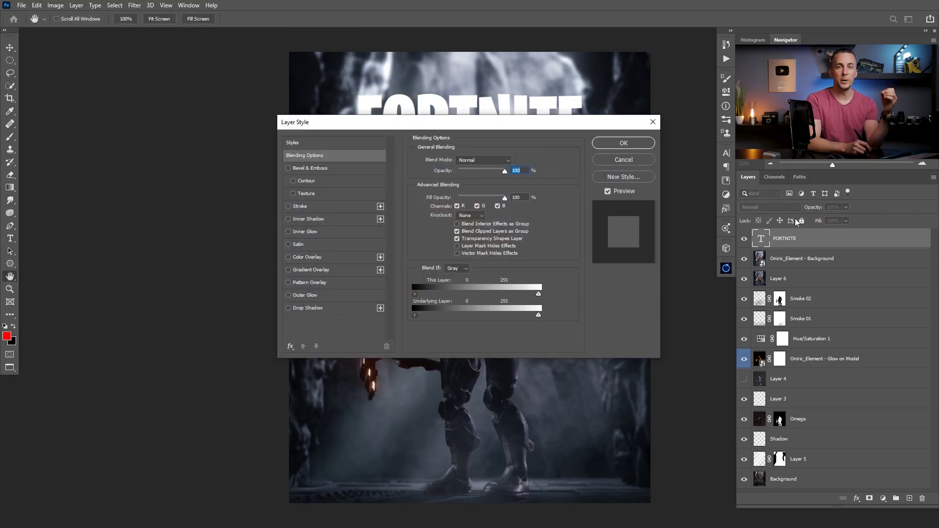
left_click(306, 296)
left_click_drag(447, 122, 490, 271)
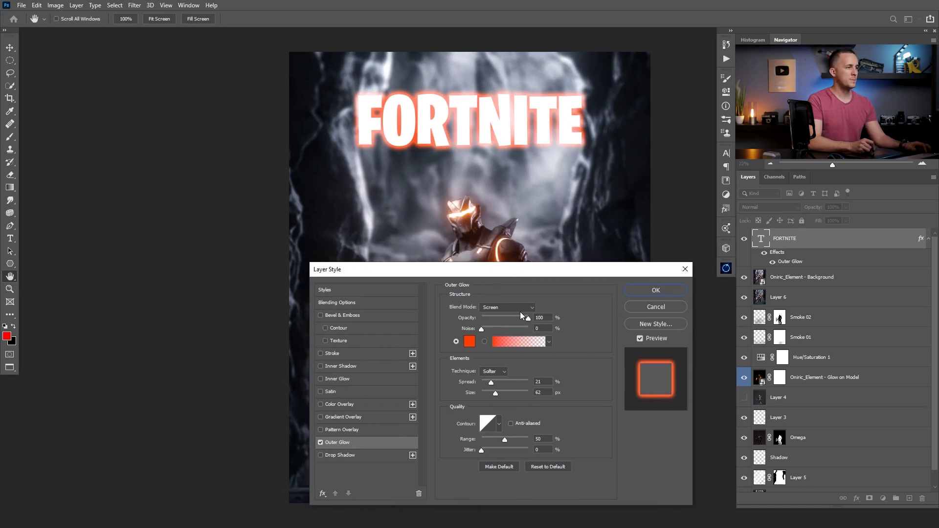
left_click(511, 308)
left_click(515, 361)
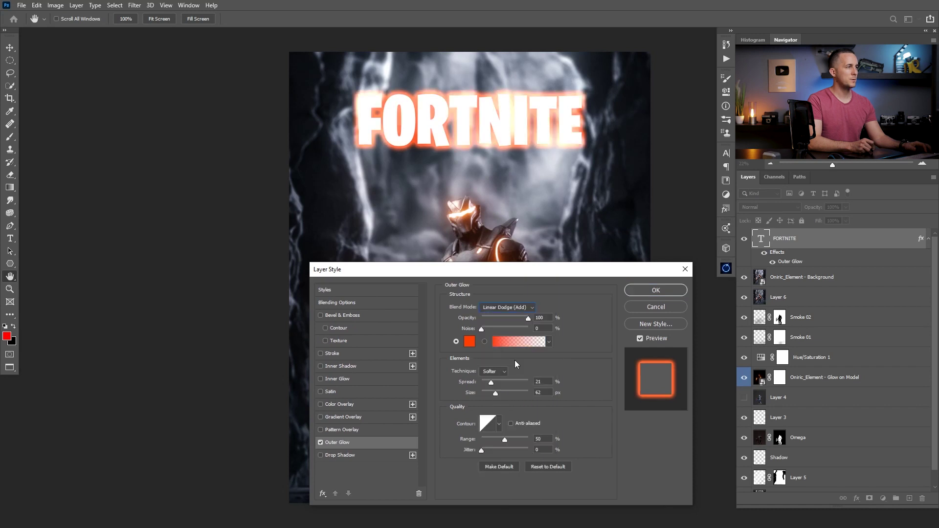
mouse_move(526, 270)
left_mouse_down()
mouse_move(292, 277)
mouse_move(133, 257)
mouse_move(297, 251)
left_mouse_up()
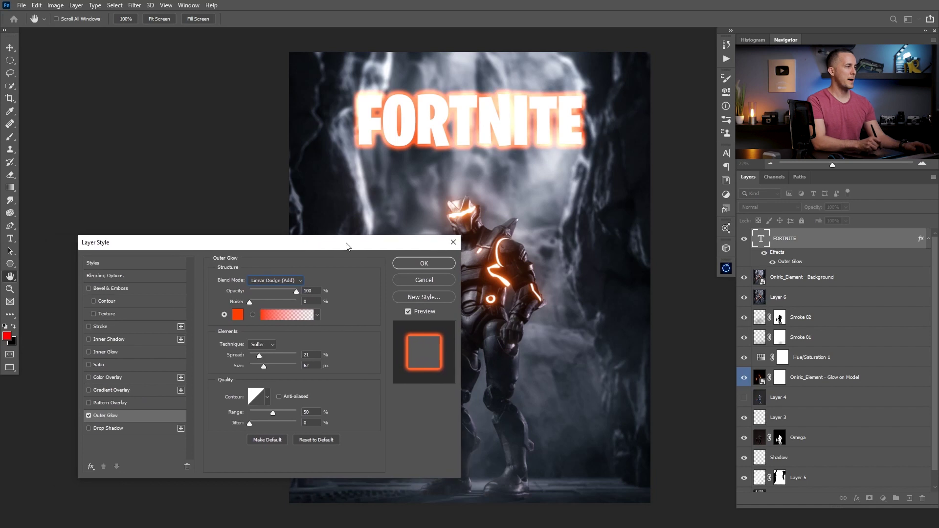
left_click(441, 266)
Compare the finished composite with the original figure photo by repeatedly isolating Layer 4 and restoring the other layers
scroll(582, 279, "down", 1)
left_click_drag(582, 279, 389, 311)
left_click_drag(24, 414, 524, 281)
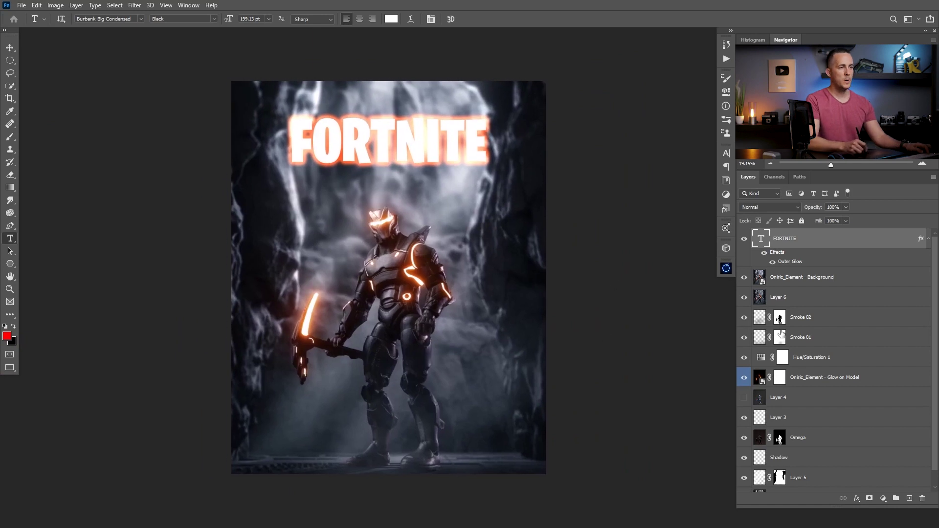
left_click_drag(936, 349, 936, 373)
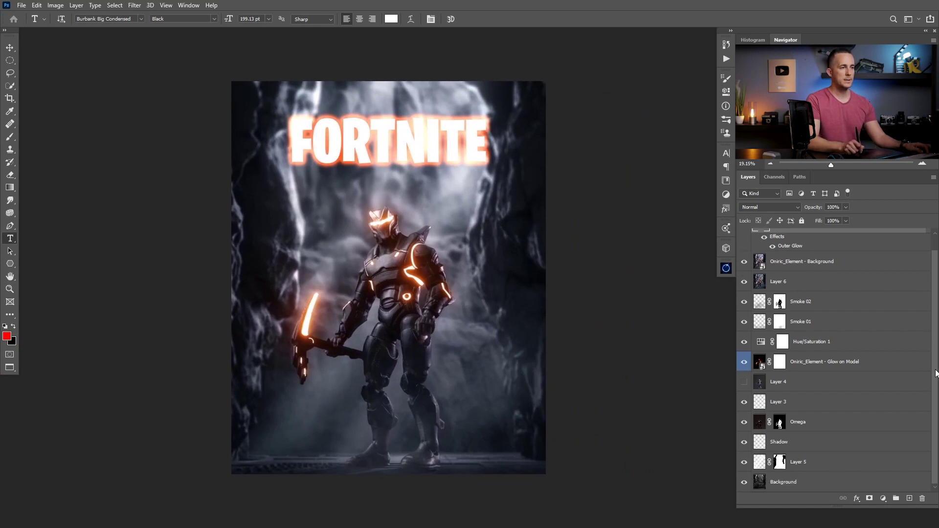
left_click(744, 383, "alt")
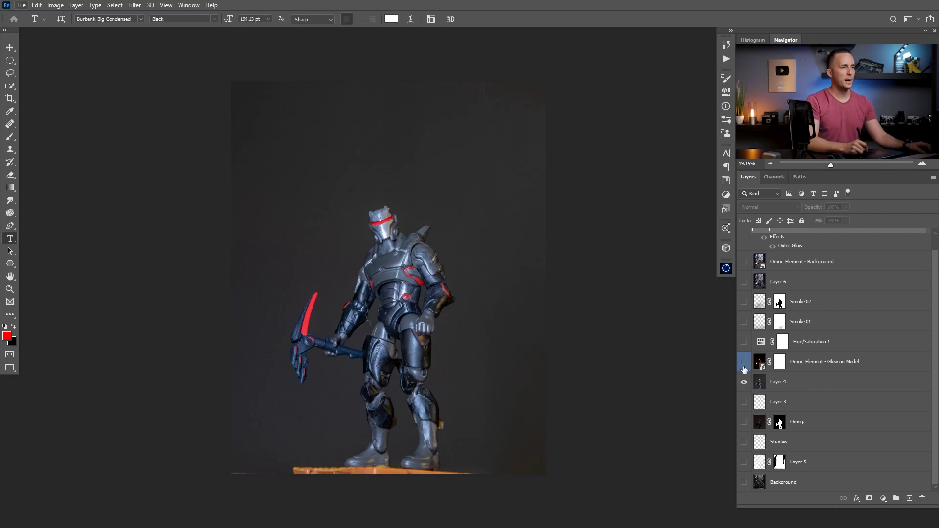
left_click(746, 383, "alt")
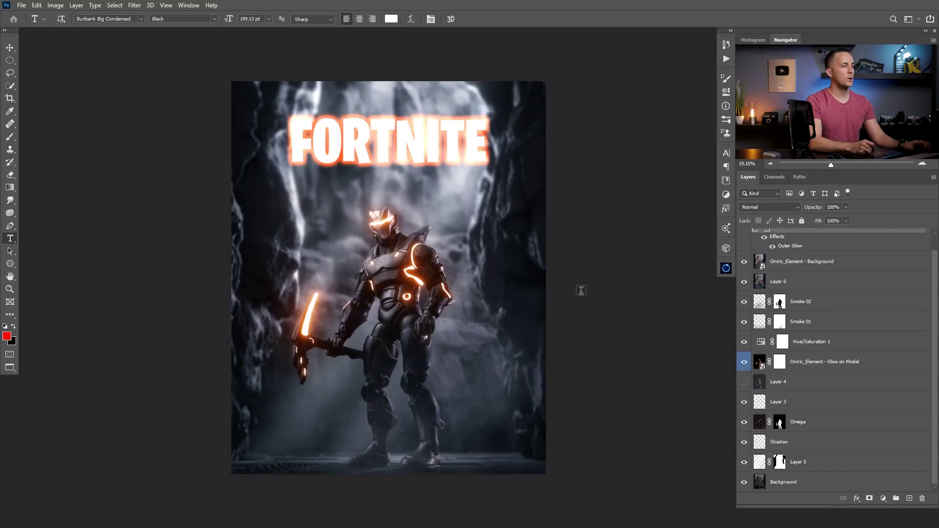
left_click(744, 382, "alt")
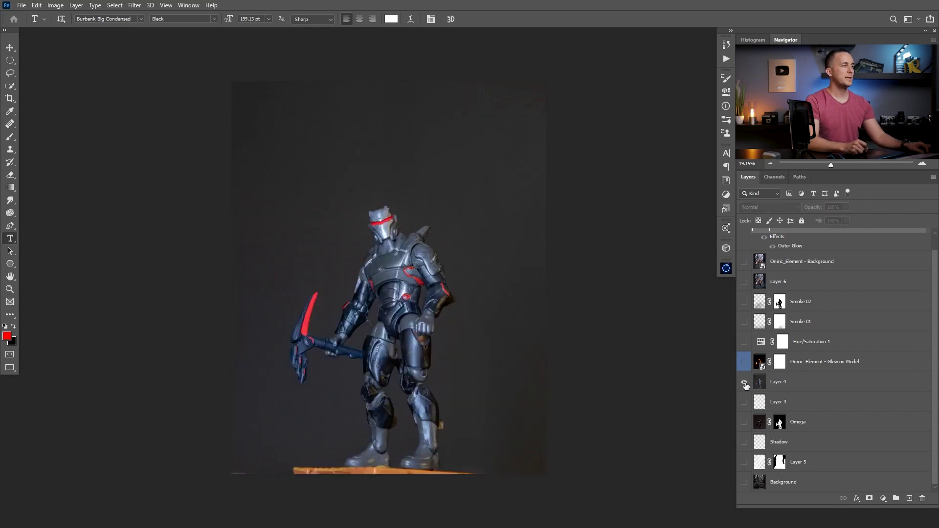
left_click(745, 384, "alt")
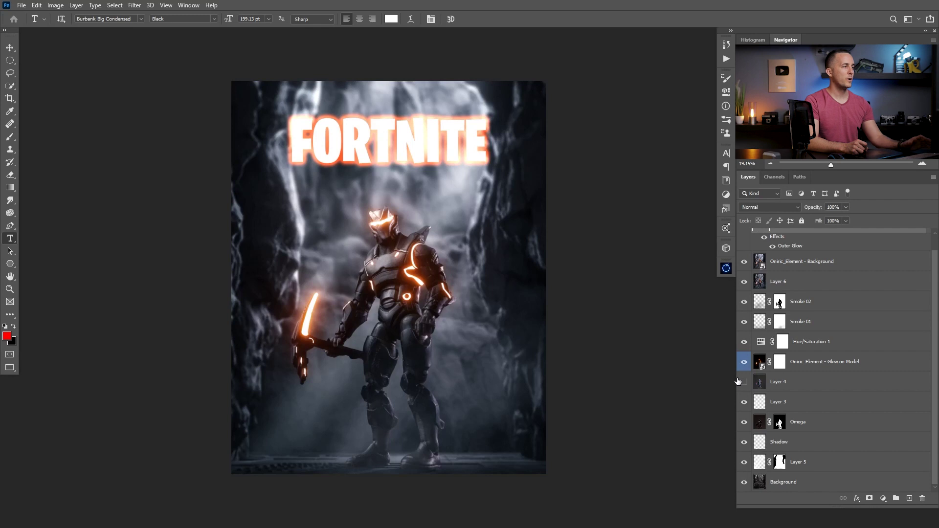